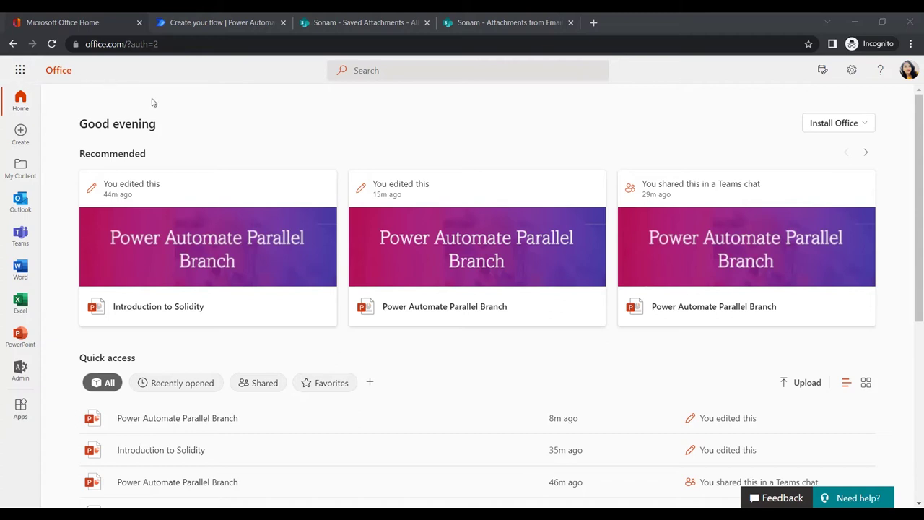
Glance through the Microsoft 365 app launcher, then return to the 'Create your flow | Power Automate' tab
click(29, 74)
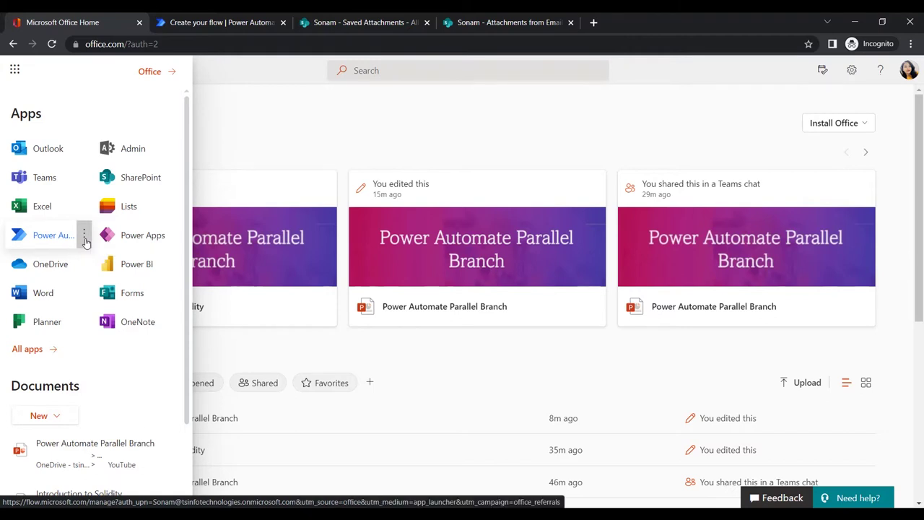
click(85, 238)
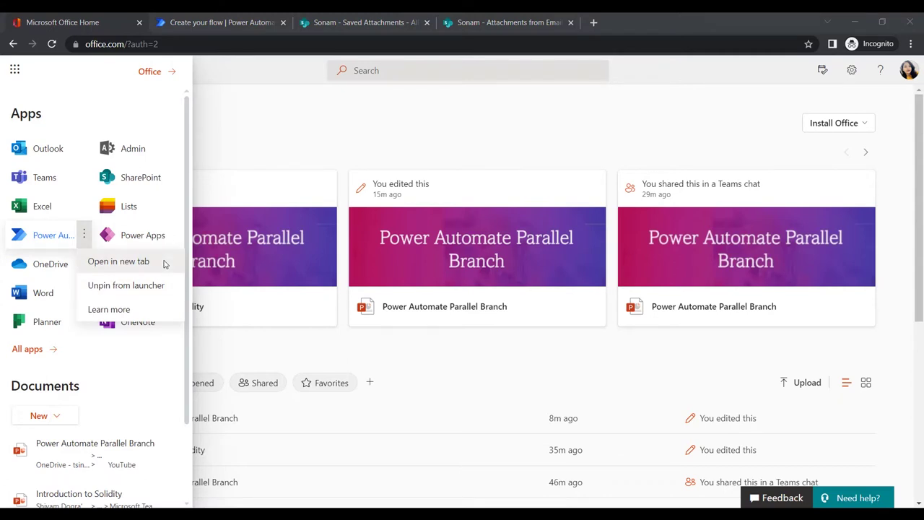
click(245, 92)
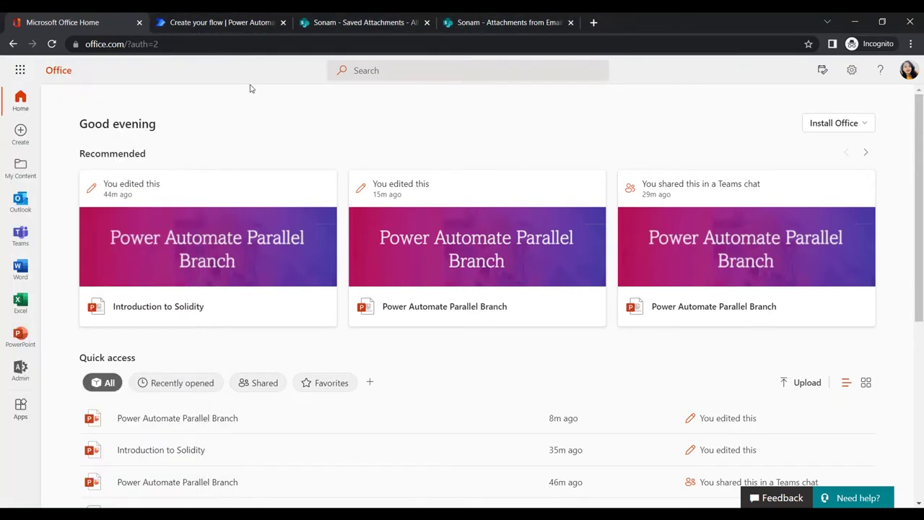
click(236, 22)
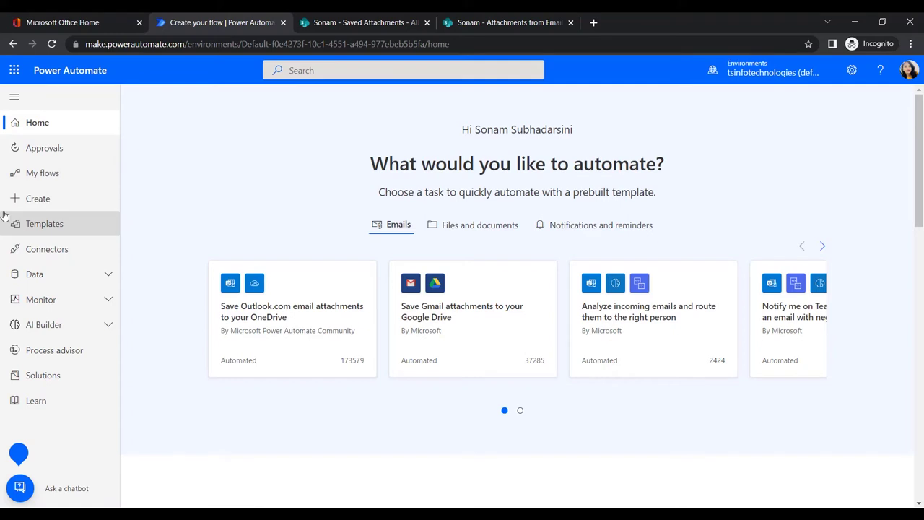
Go to Power Automate's Create page from the left navigation pane
click(45, 197)
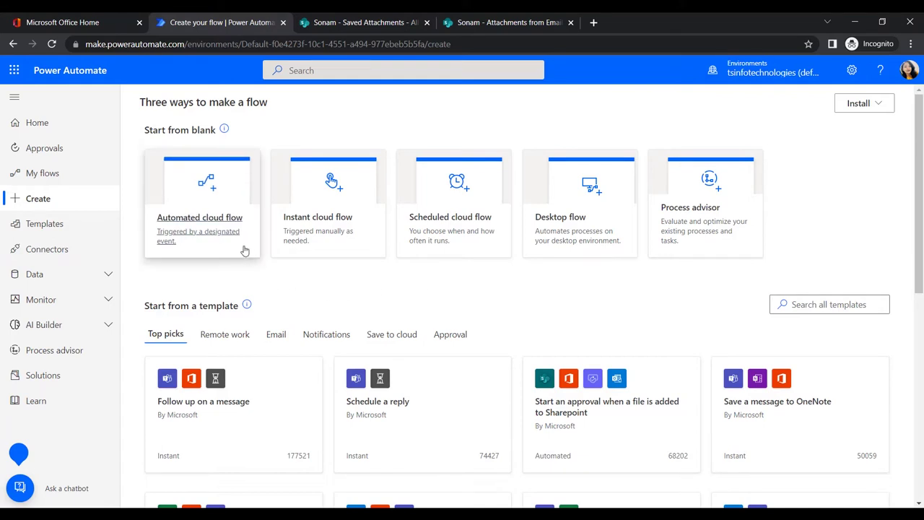
Start an automated cloud flow named 'Retrieves Email Attachments'
click(222, 243)
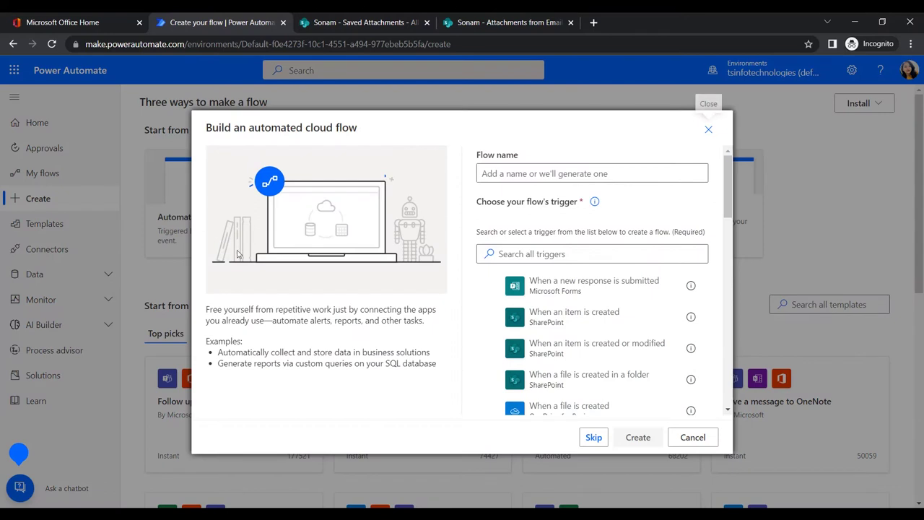
click(509, 175)
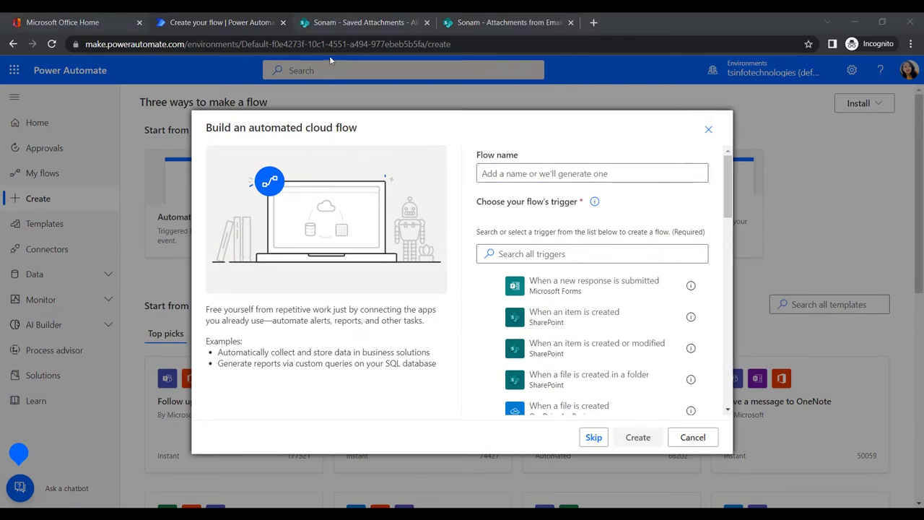
click(507, 166)
text(r)
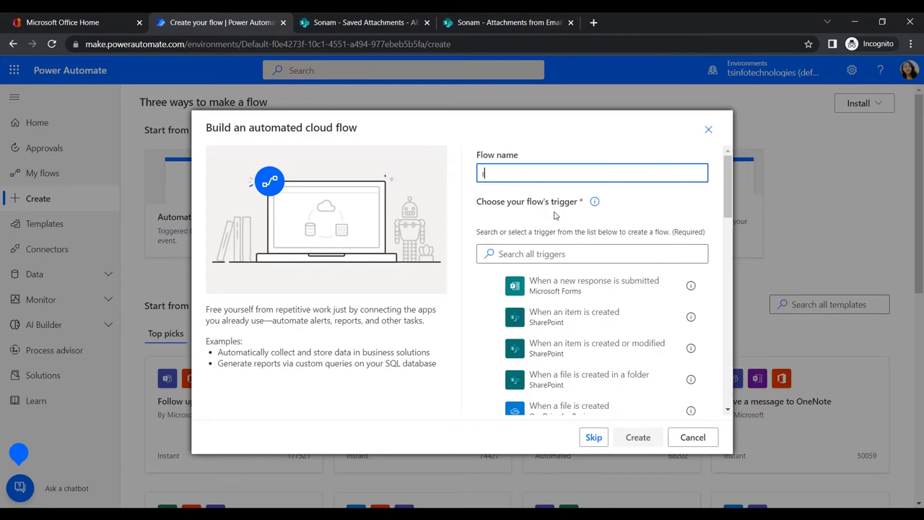
key(BackSpace)
text(Retrieves Email Attachments)
scroll(542, 296, down, 2)
scroll(582, 238, down, 3)
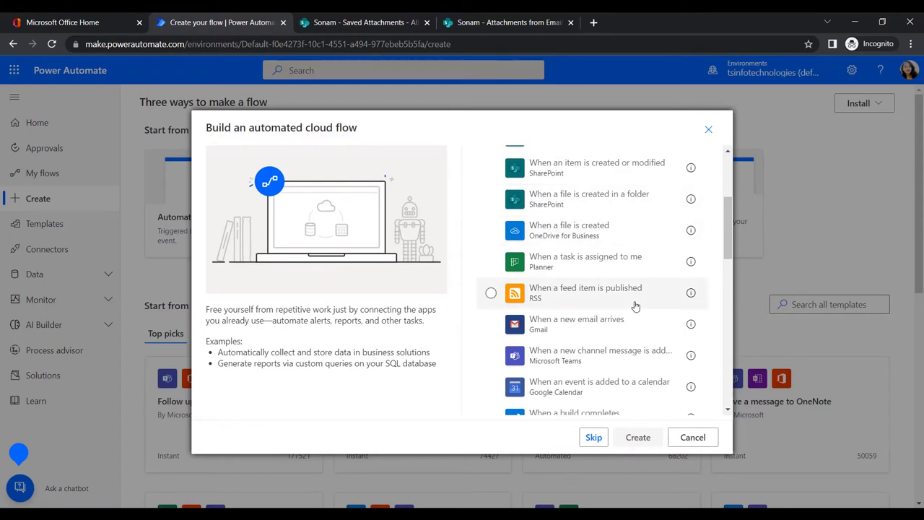
scroll(620, 259, down, 5)
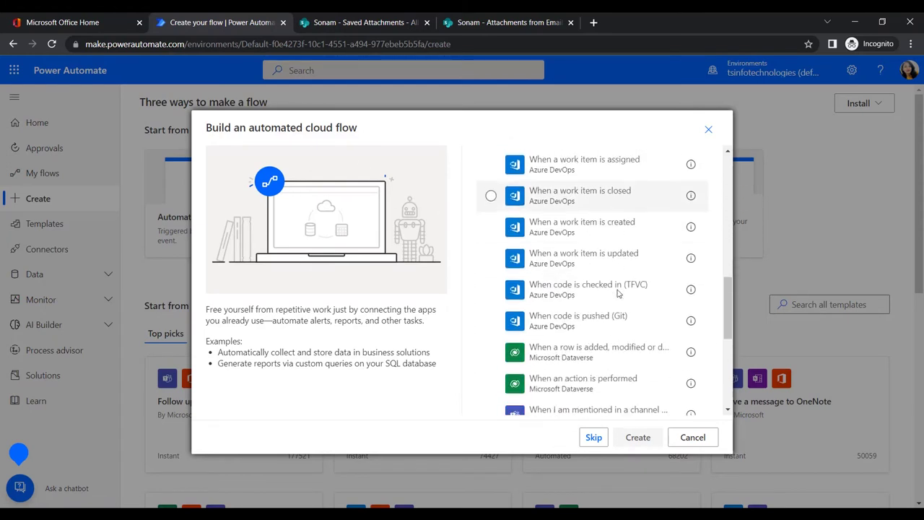
scroll(621, 290, up, 5)
scroll(621, 290, up, 5)
Choose 'When a new email arrives (V3)' as the flow's trigger
click(621, 254)
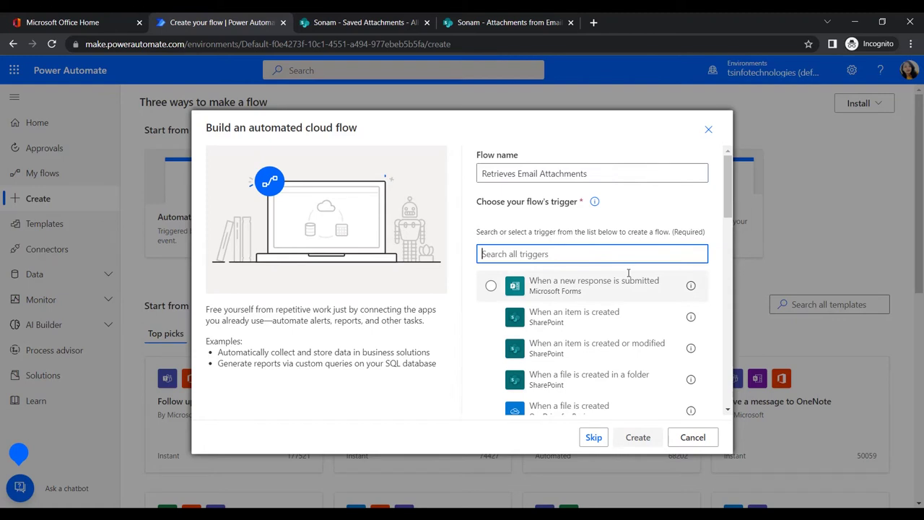
text(W)
text(hen an email a)
click(585, 379)
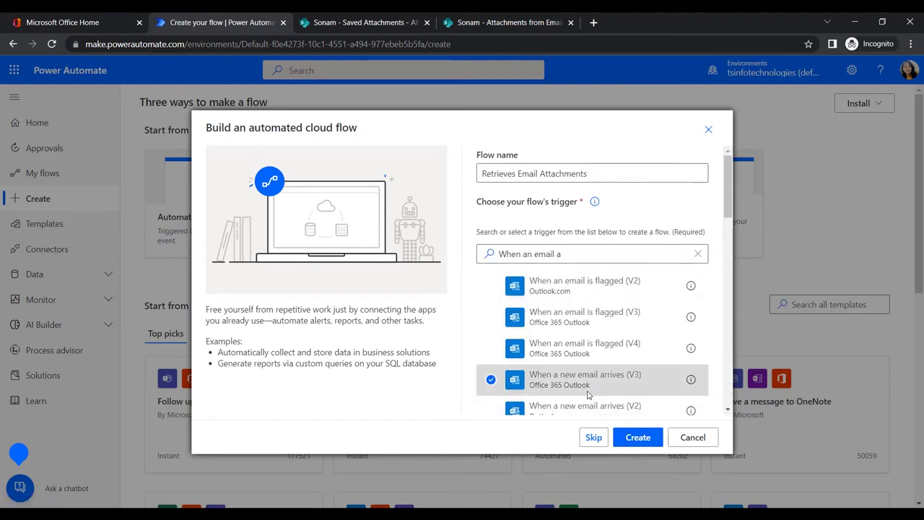
Create the flow and set the email trigger's Include Attachments option to Yes
click(638, 437)
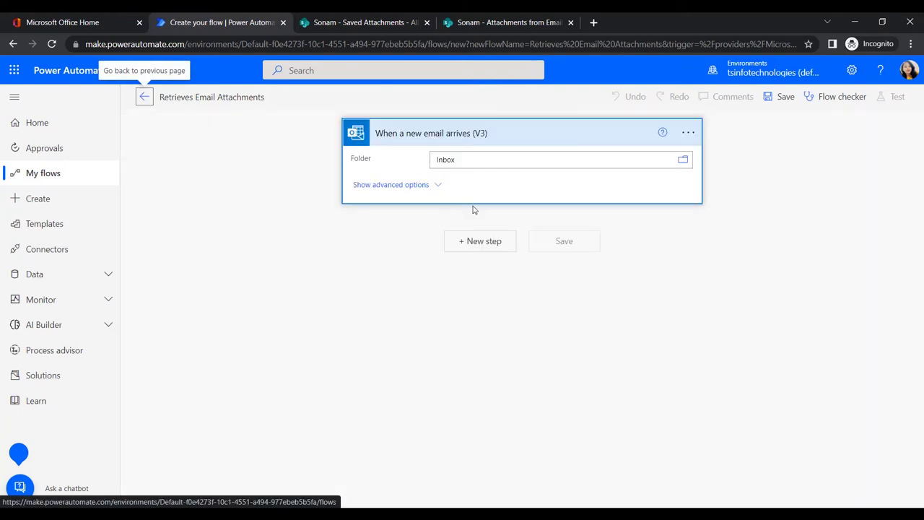
click(441, 186)
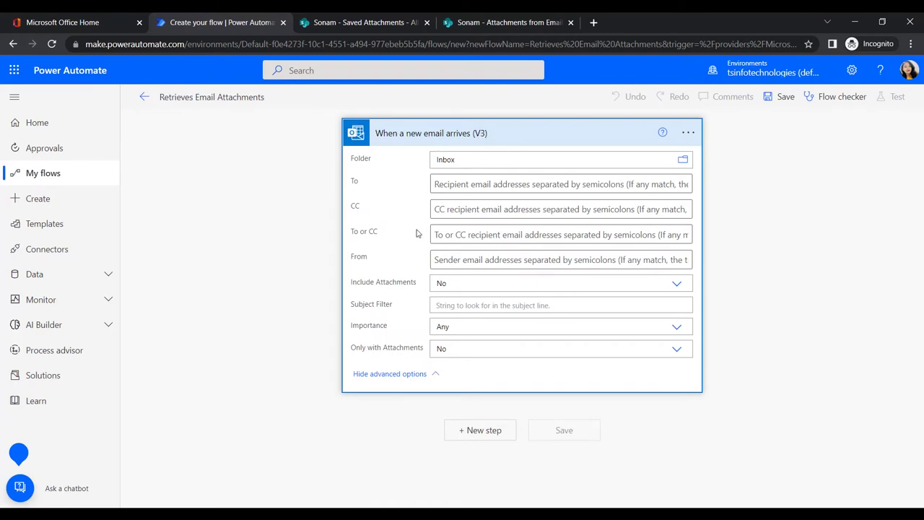
click(447, 283)
click(457, 310)
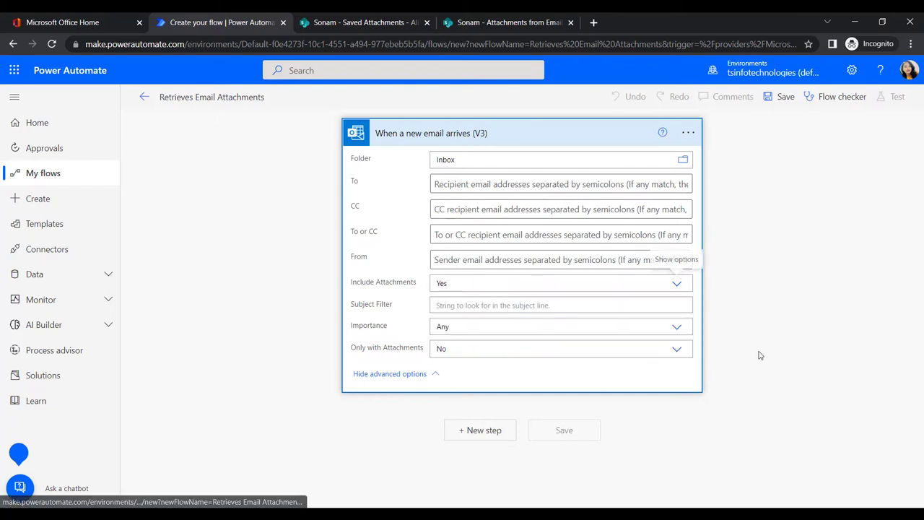
click(532, 143)
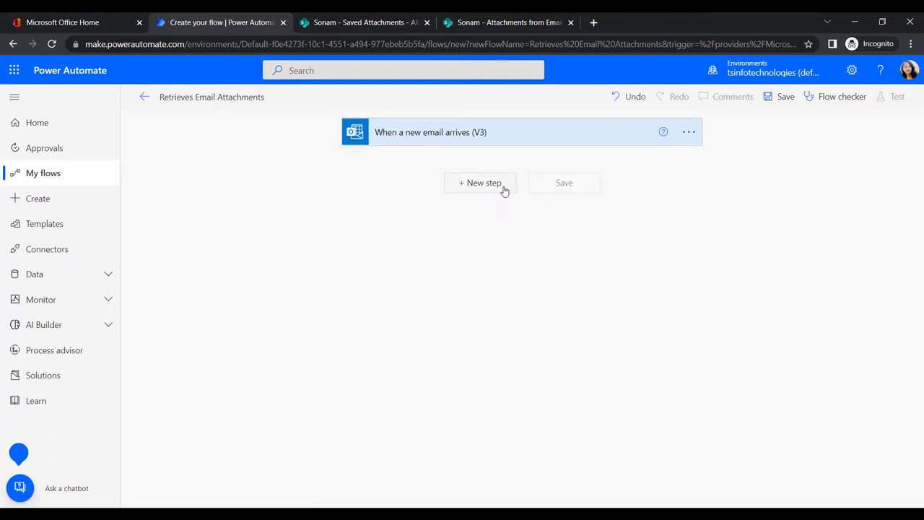
click(503, 185)
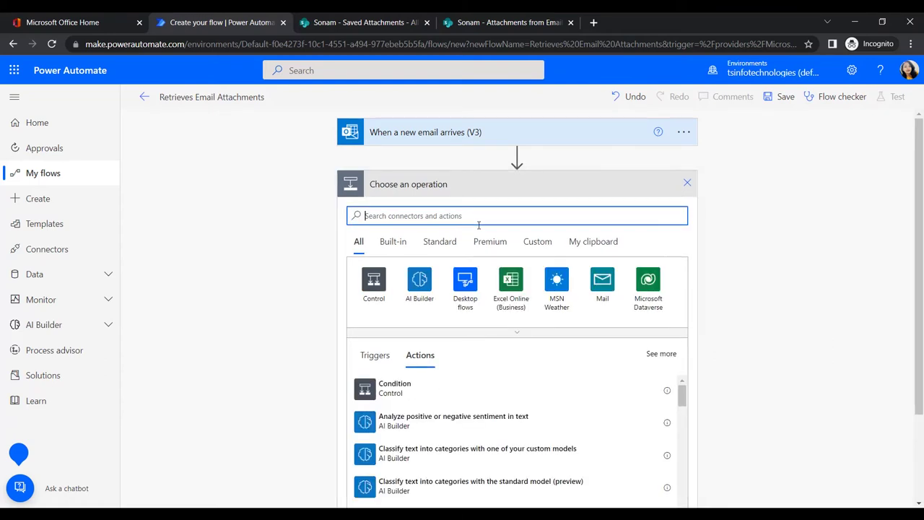
Add the Office 365 Outlook Get Attachment (V2) action
text(get att)
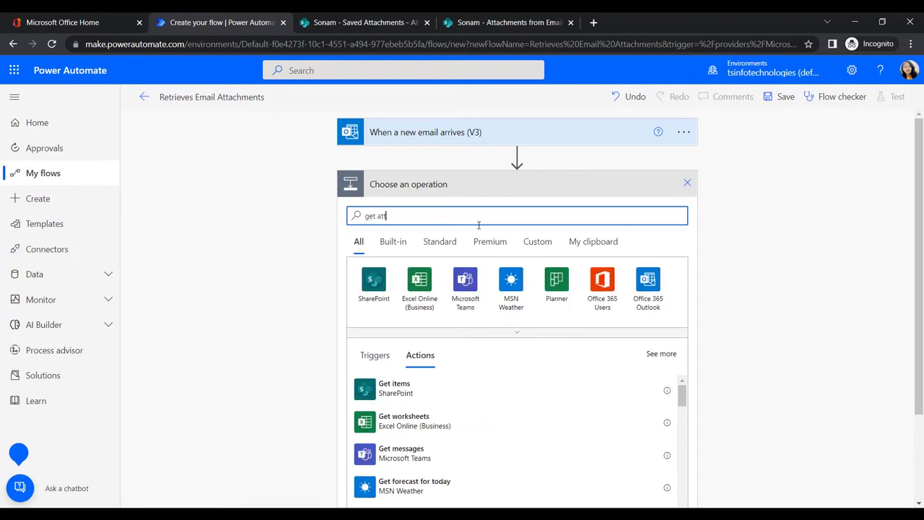
text(cagh)
key(BackSpace)
click(364, 278)
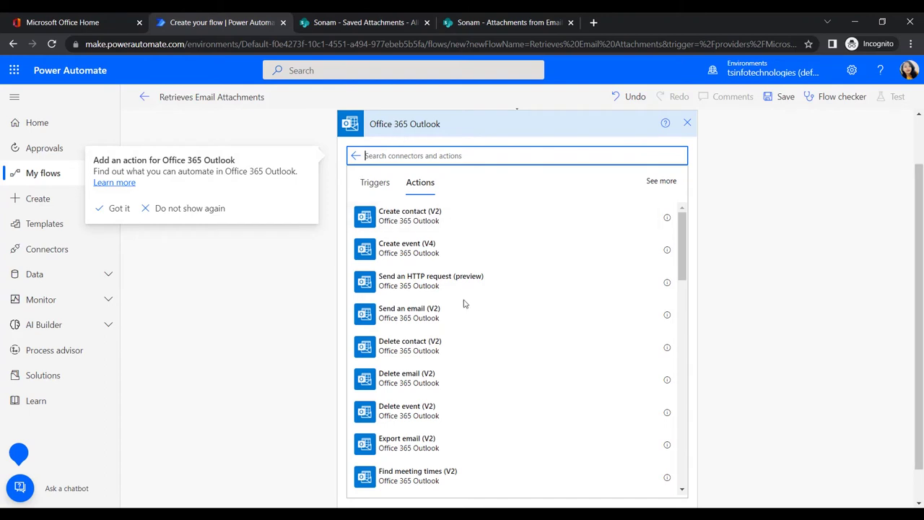
scroll(443, 321, down, 4)
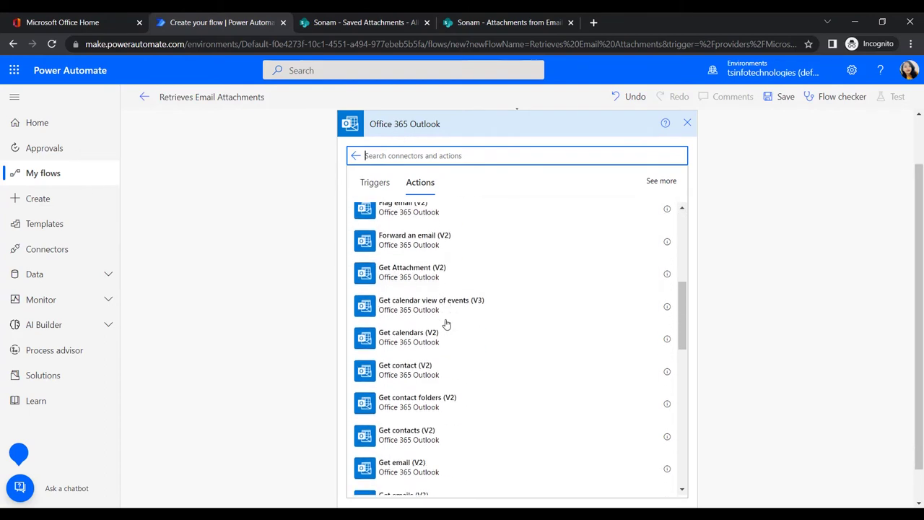
click(422, 282)
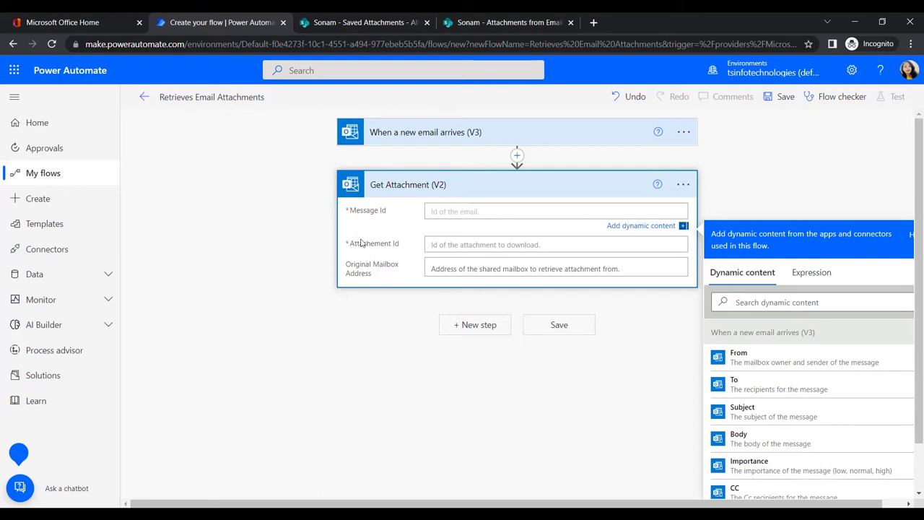
Fill Message Id with the email's Message Id and Attachment Id with Attachments Attachment Id
click(794, 303)
text(Id)
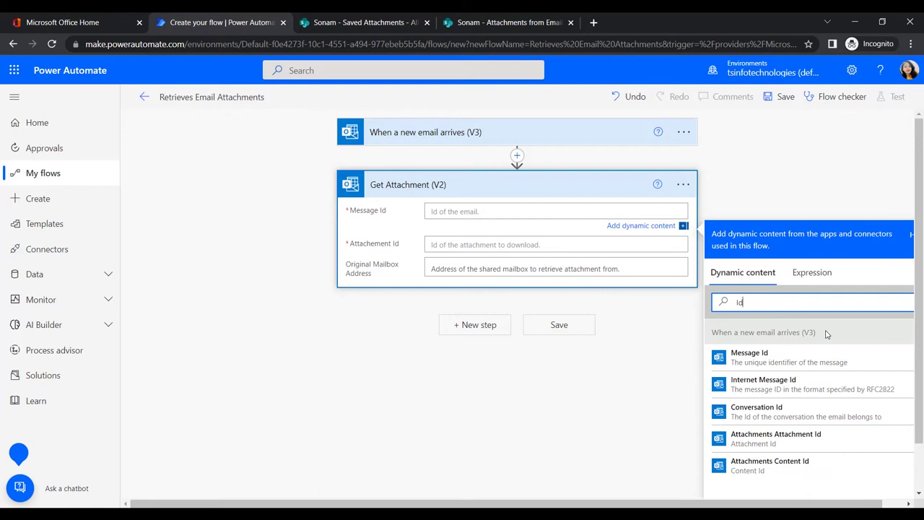
click(802, 368)
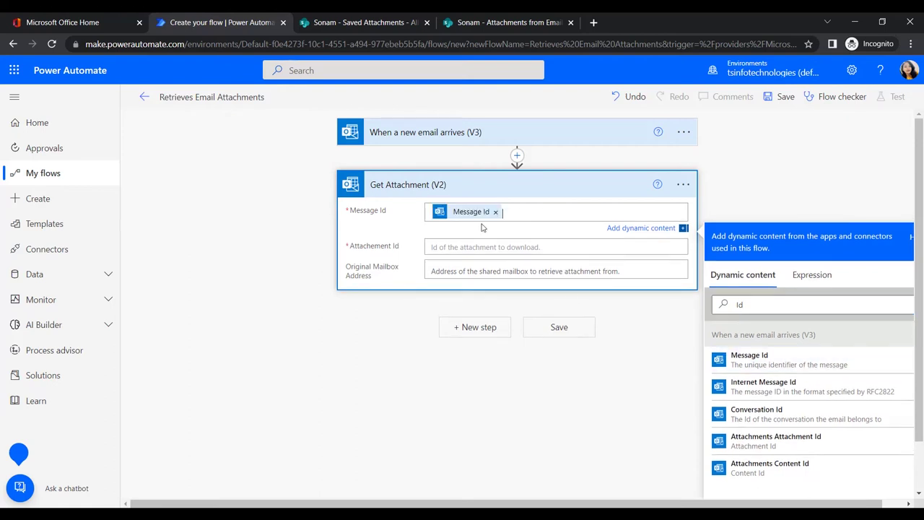
click(505, 246)
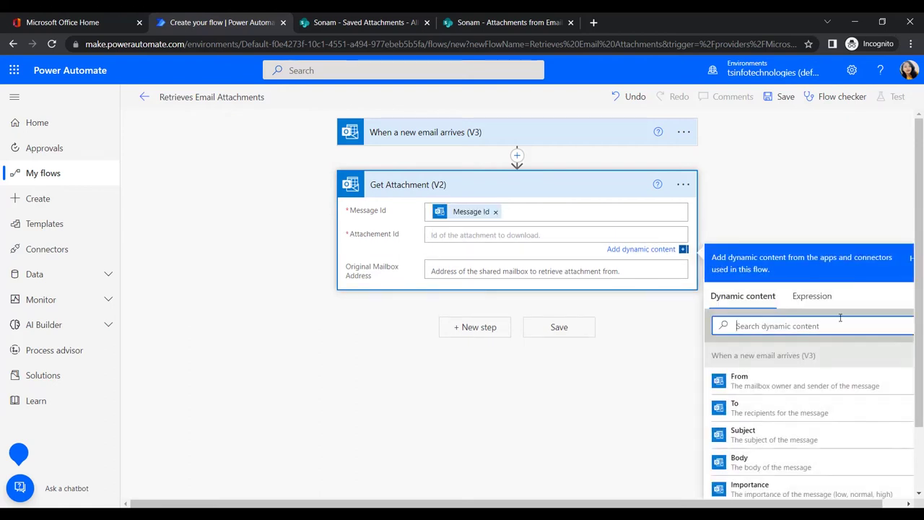
text(id)
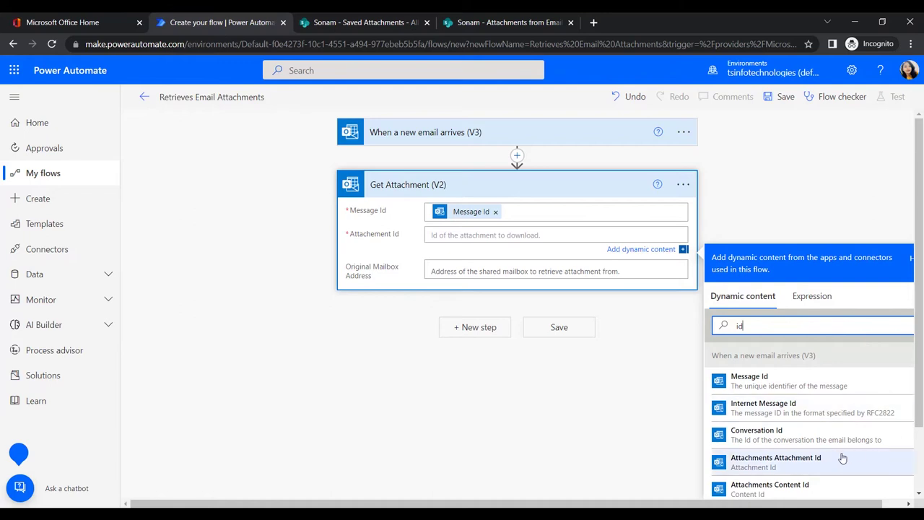
click(842, 458)
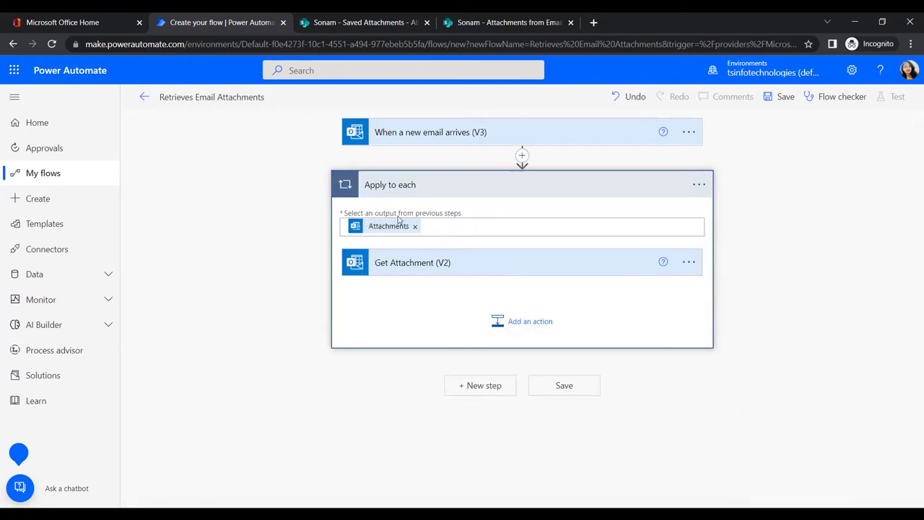
click(509, 272)
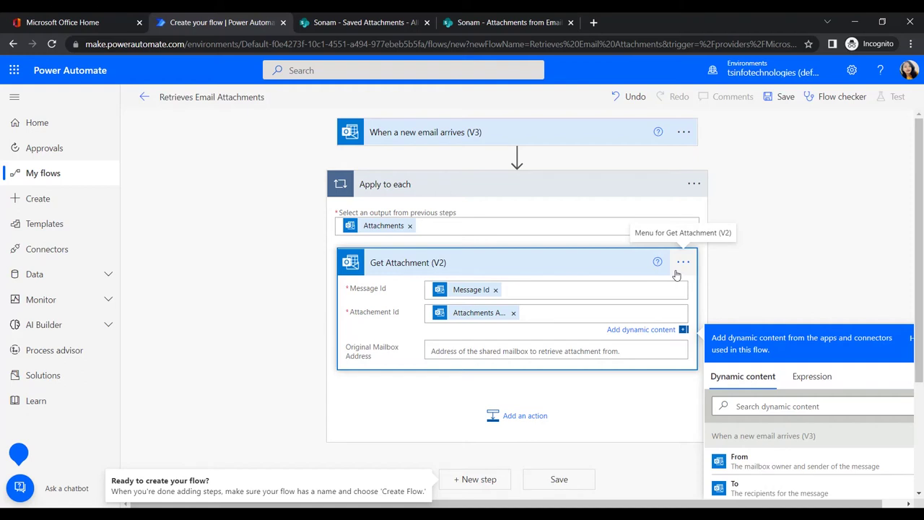
Add a SharePoint Create file action inside the Apply to each loop
click(521, 415)
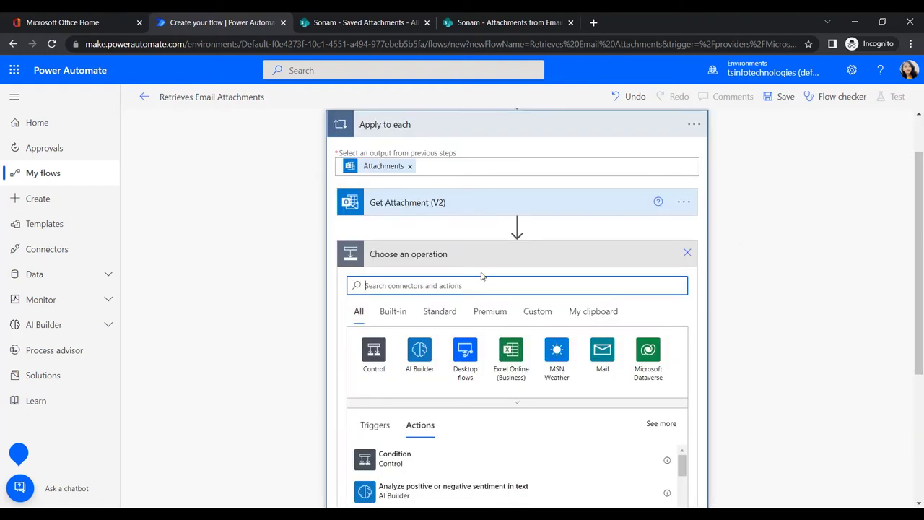
text(C)
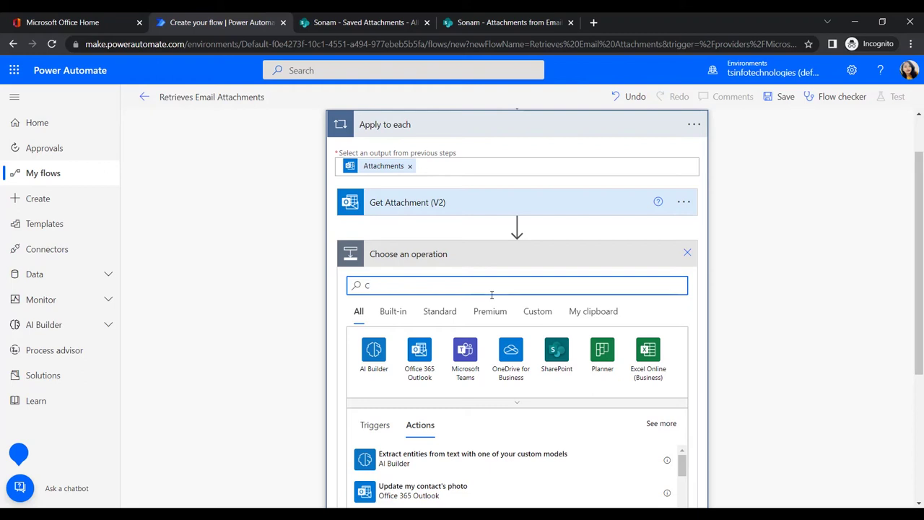
text(file)
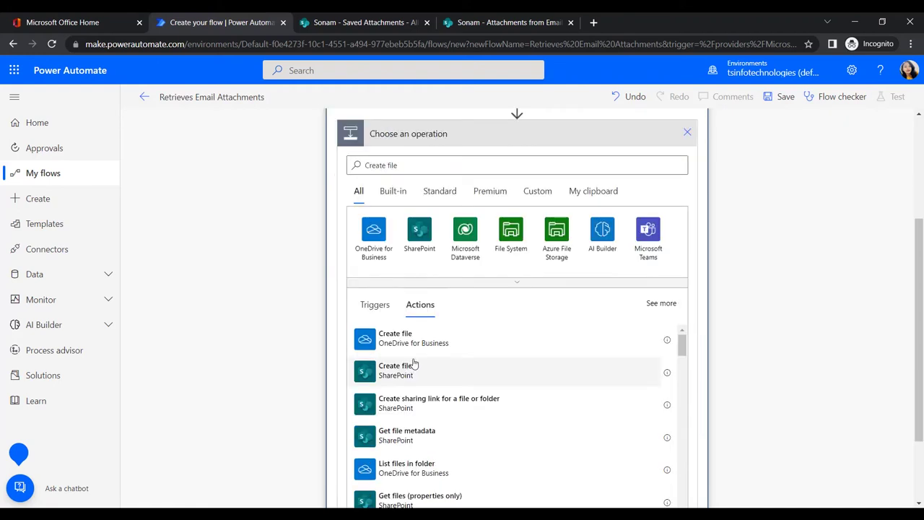
click(413, 365)
Set Create file to the Sonam site, /Saved Attachments, attachment Name and Attachments Content
click(477, 298)
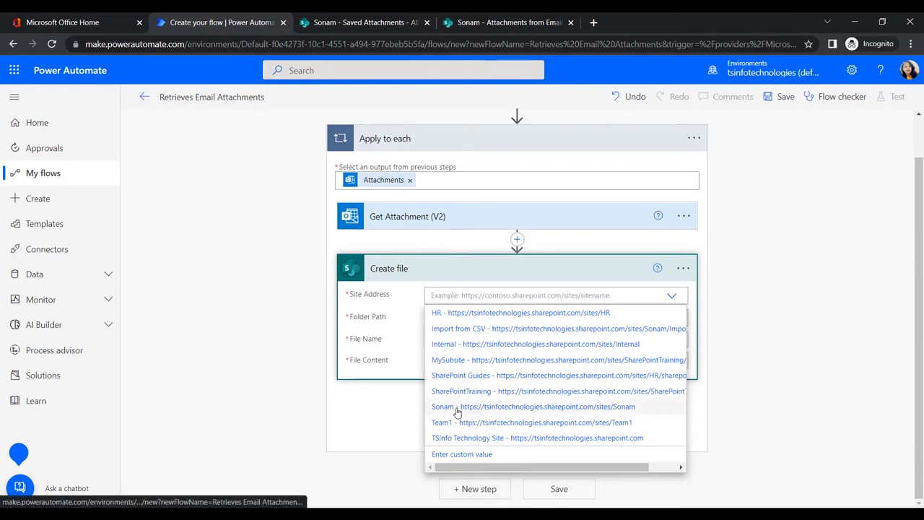
click(456, 407)
click(458, 318)
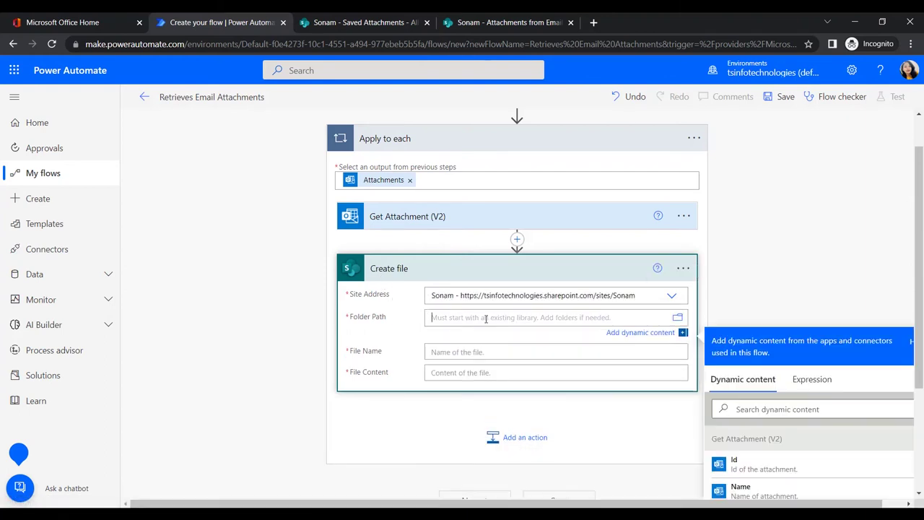
click(679, 316)
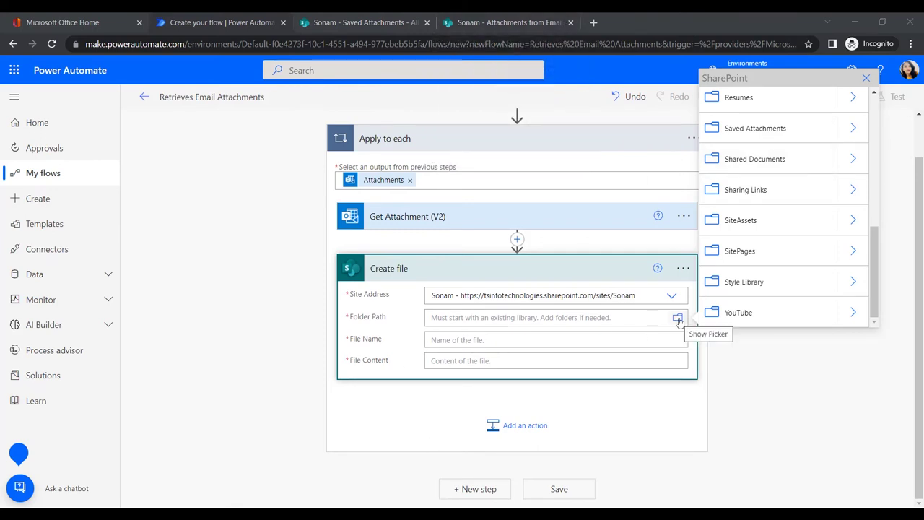
click(725, 130)
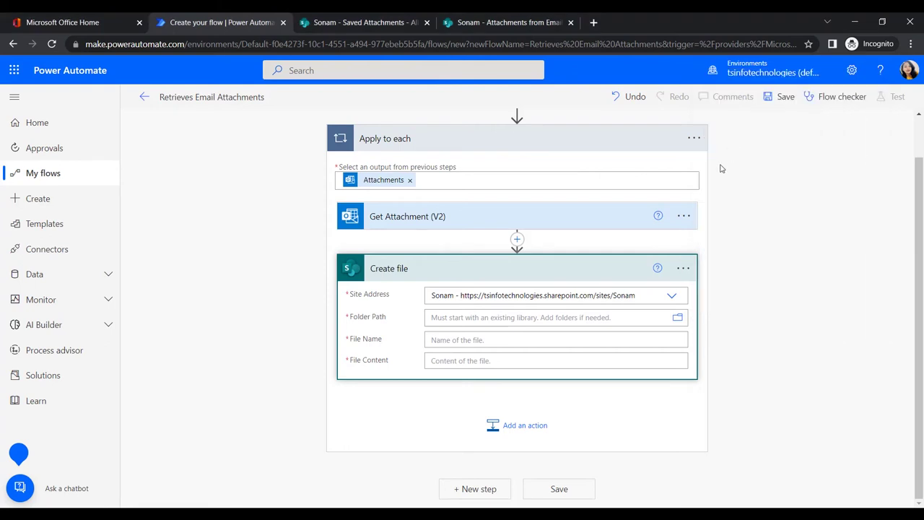
click(479, 351)
scroll(712, 398, down, 2)
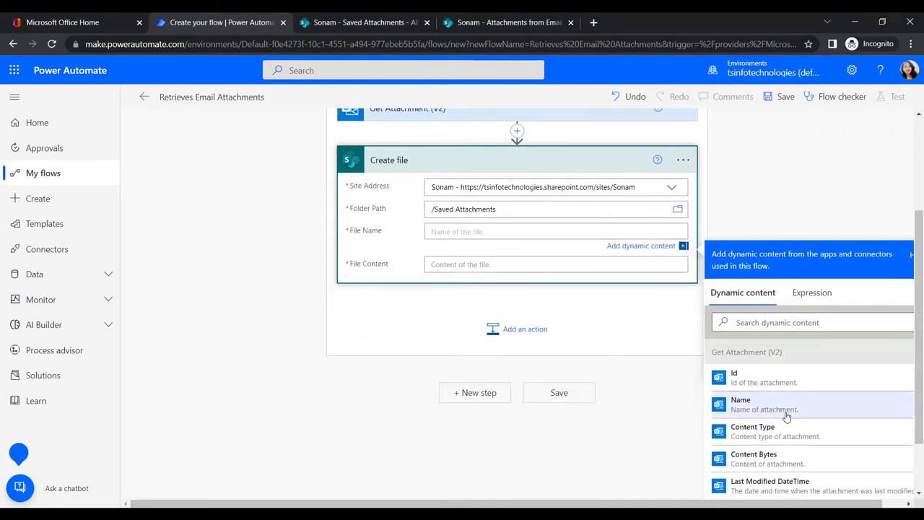
click(786, 410)
click(437, 266)
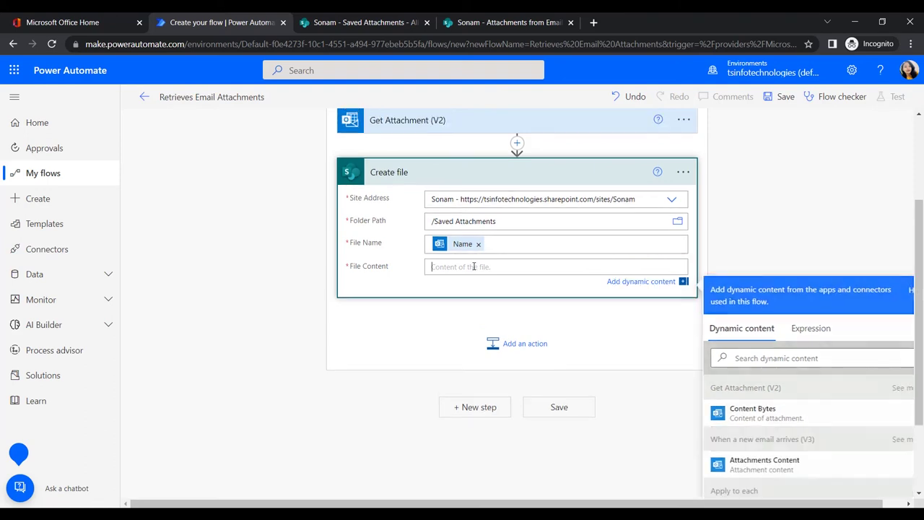
click(765, 462)
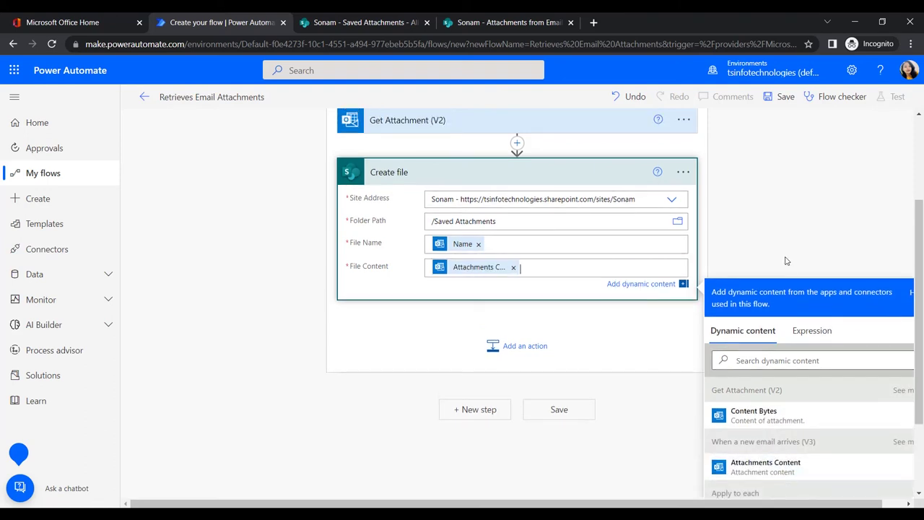
click(437, 272)
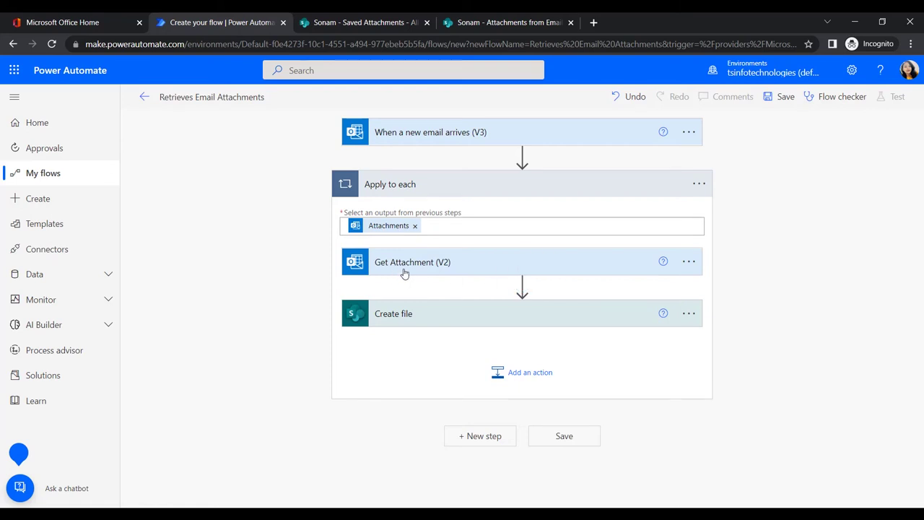
Review the Create file settings and confirm the Saved Attachments library is still empty
click(424, 322)
scroll(426, 326, down, 1)
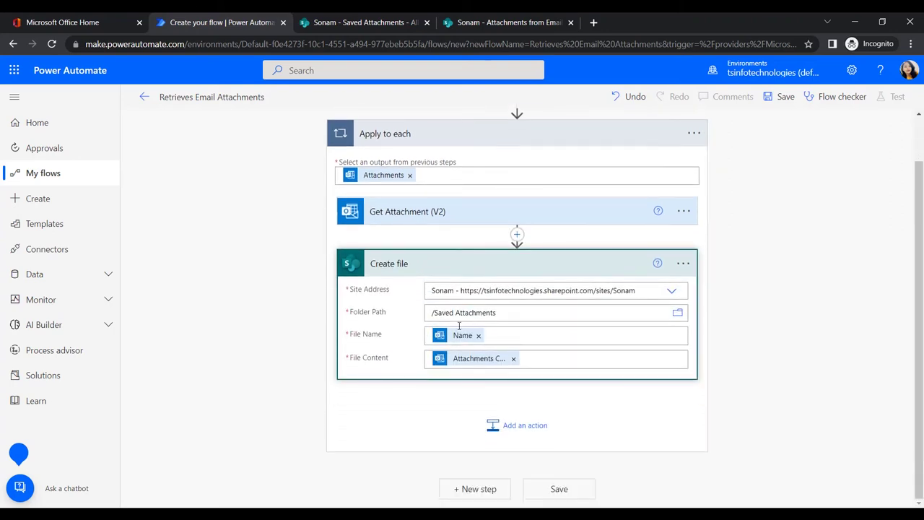
click(329, 26)
click(220, 23)
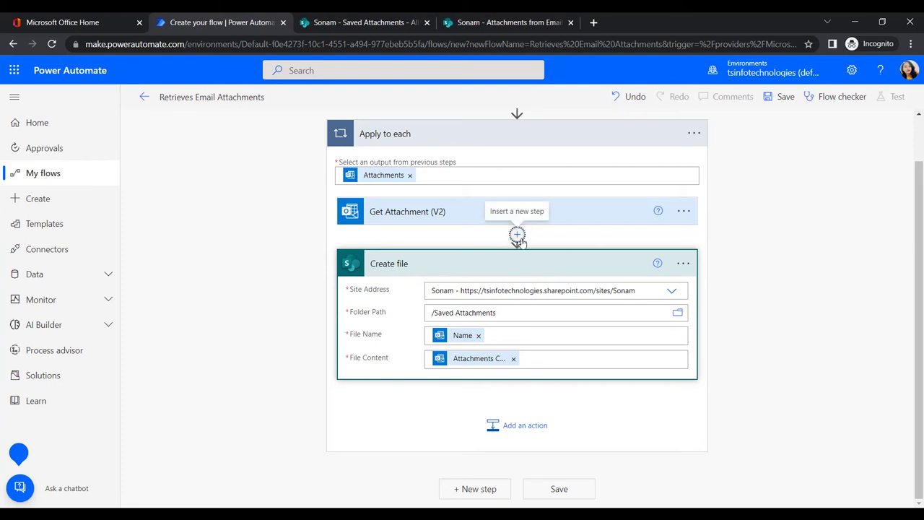
Add a parallel branch after Get Attachment with a SharePoint Create file action
click(517, 235)
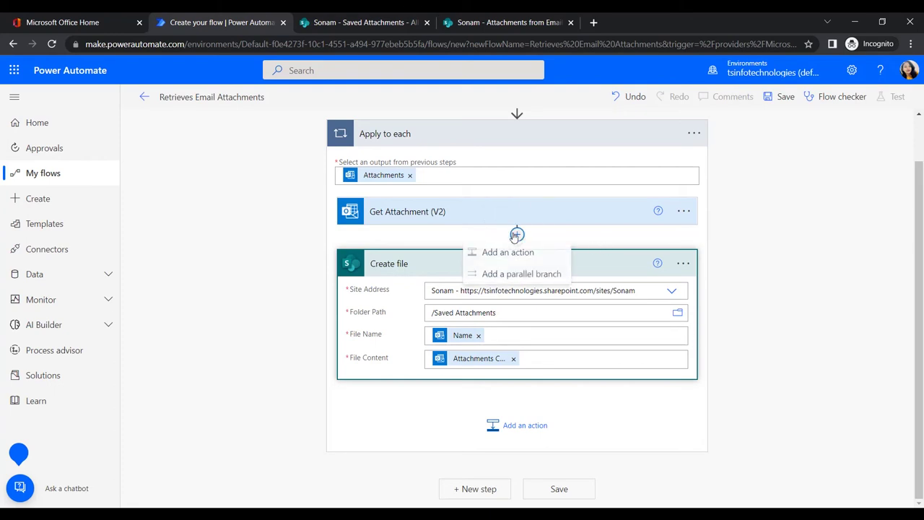
click(526, 275)
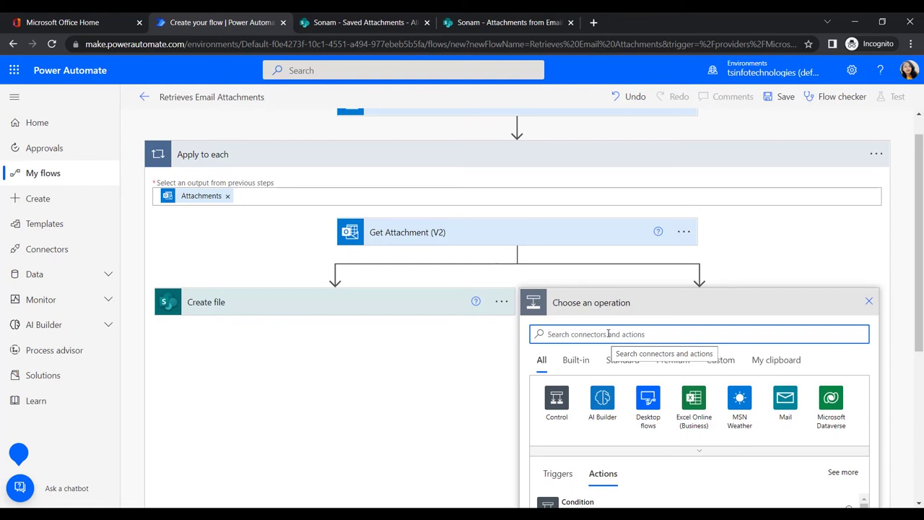
text(Cr)
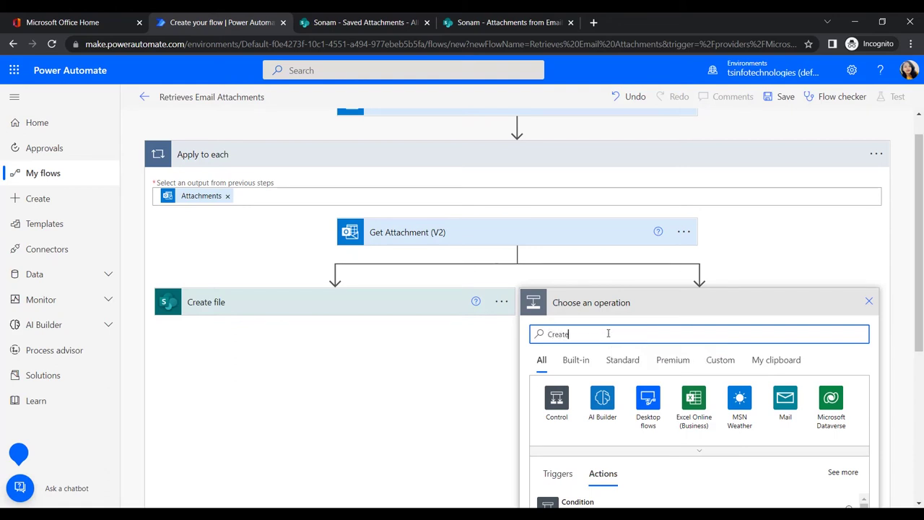
text(eate)
click(642, 395)
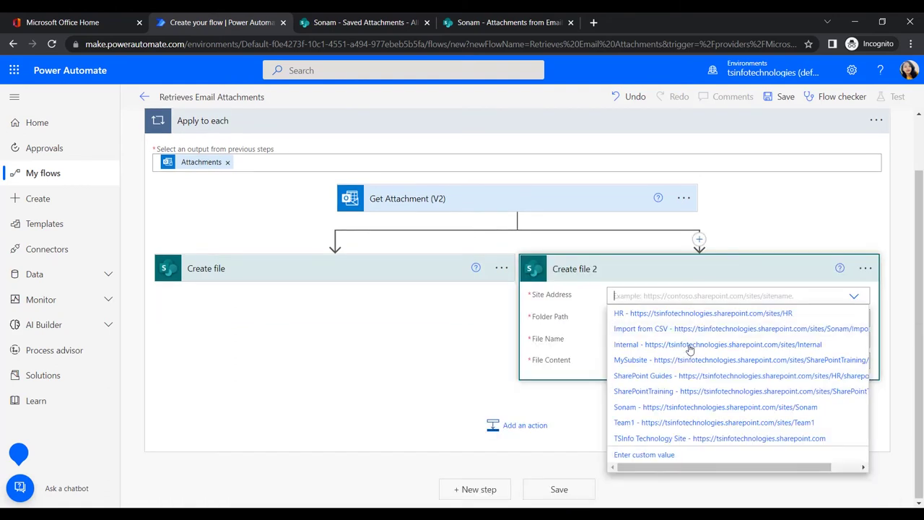
Set Create file 2 to the Sonam site, /Attachments from Emails, attachment Name and content
click(635, 406)
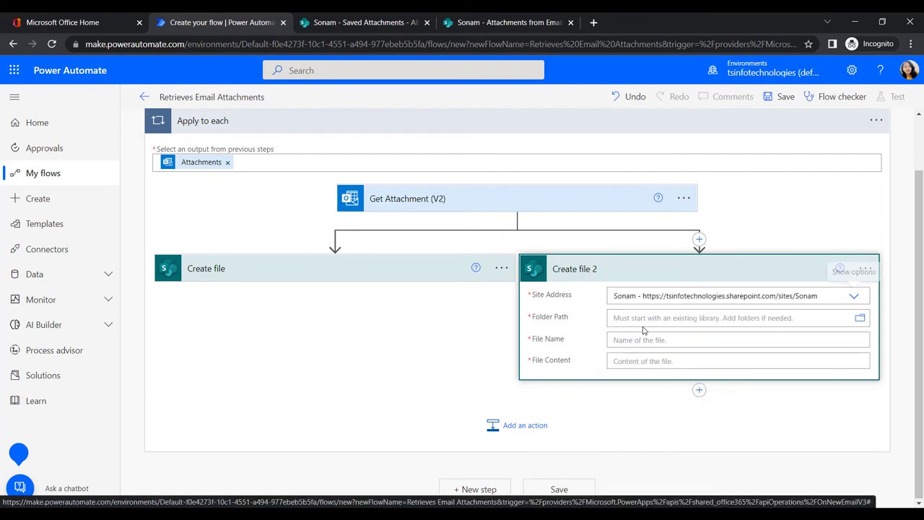
click(644, 320)
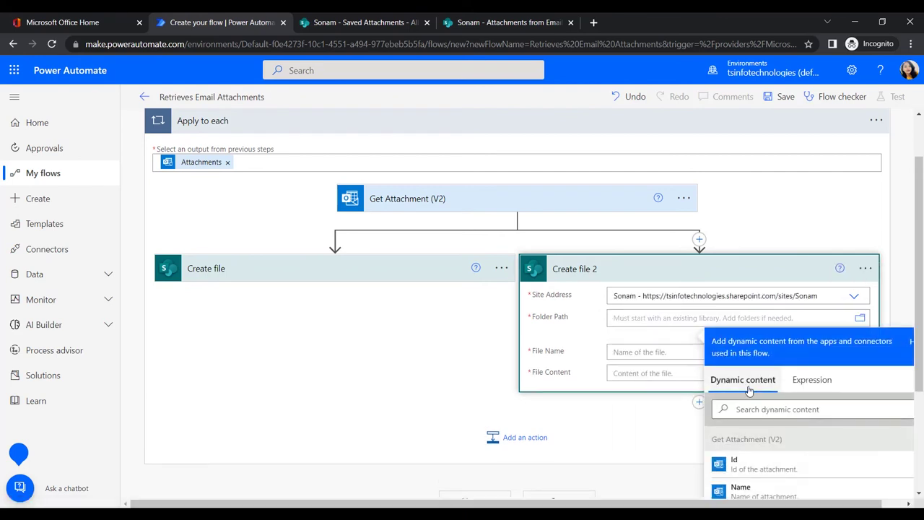
click(859, 317)
click(743, 130)
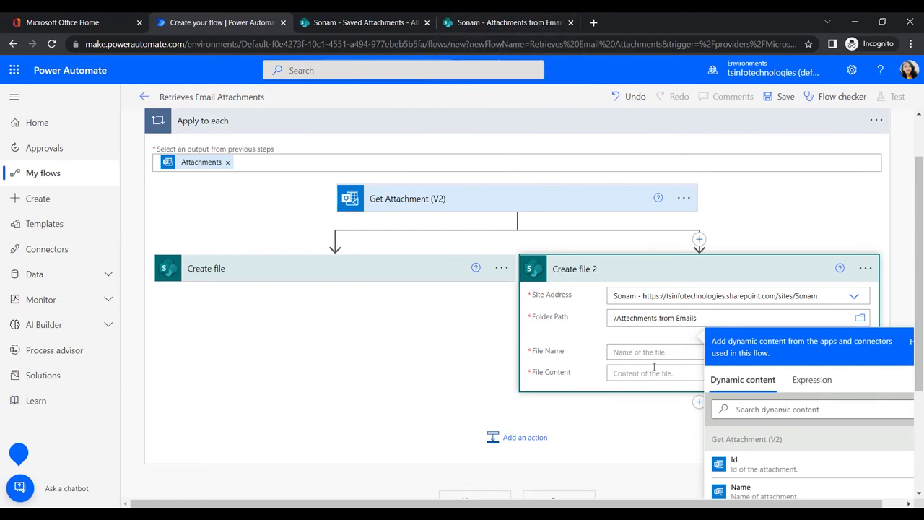
click(655, 351)
scroll(751, 474, down, 2)
click(751, 469)
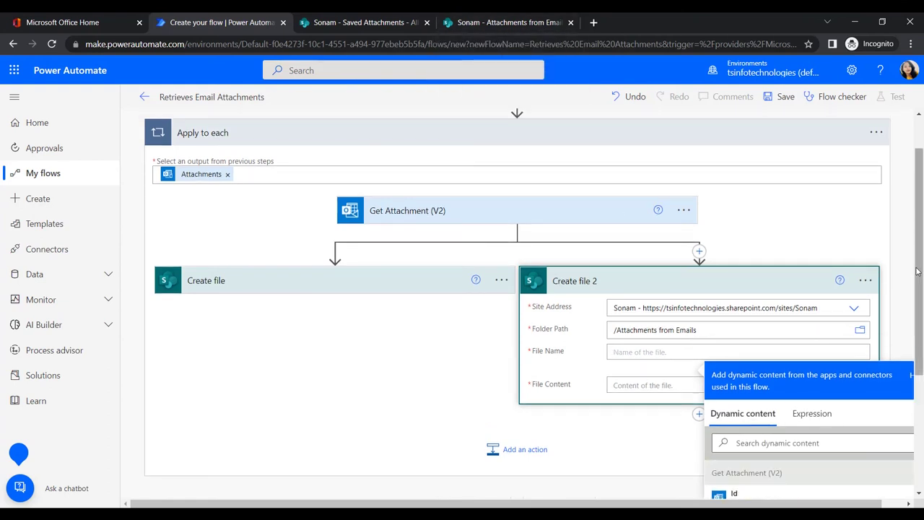
click(639, 234)
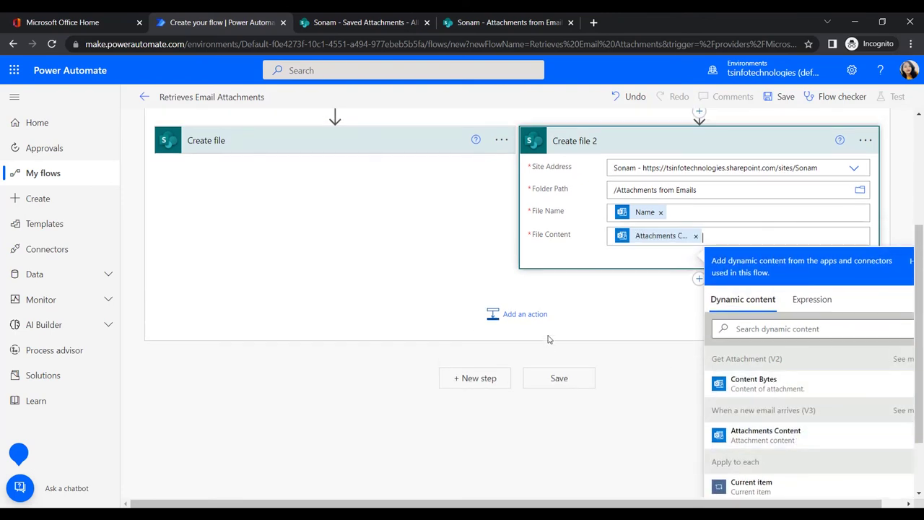
scroll(519, 325, up, 2)
click(690, 267)
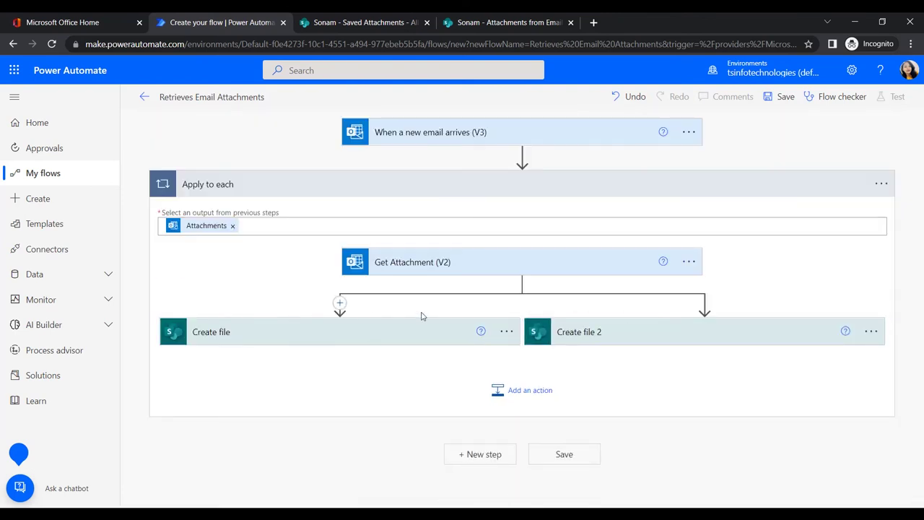
Run the Flow checker for errors, then save the flow
click(837, 96)
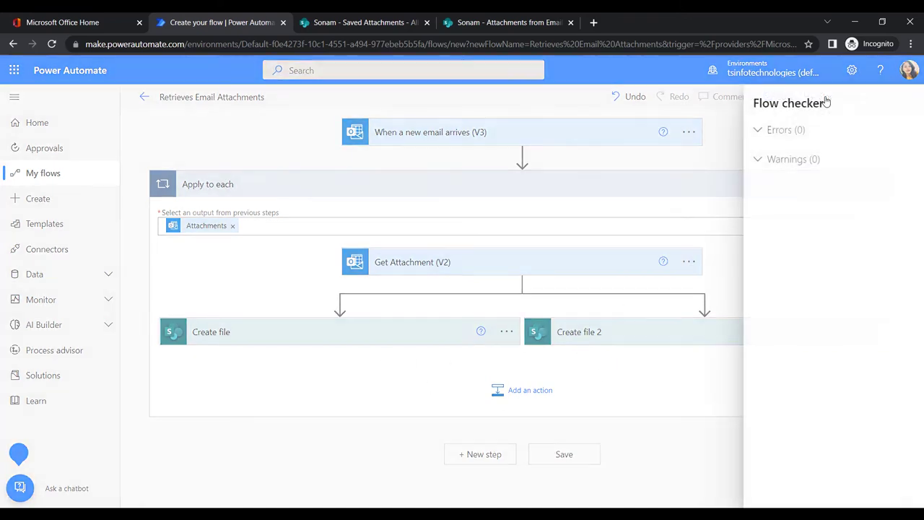
click(904, 102)
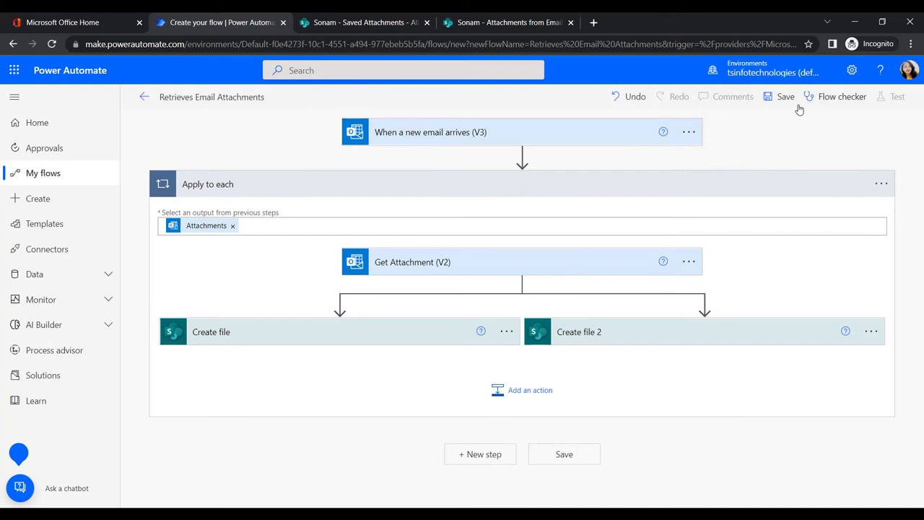
click(771, 98)
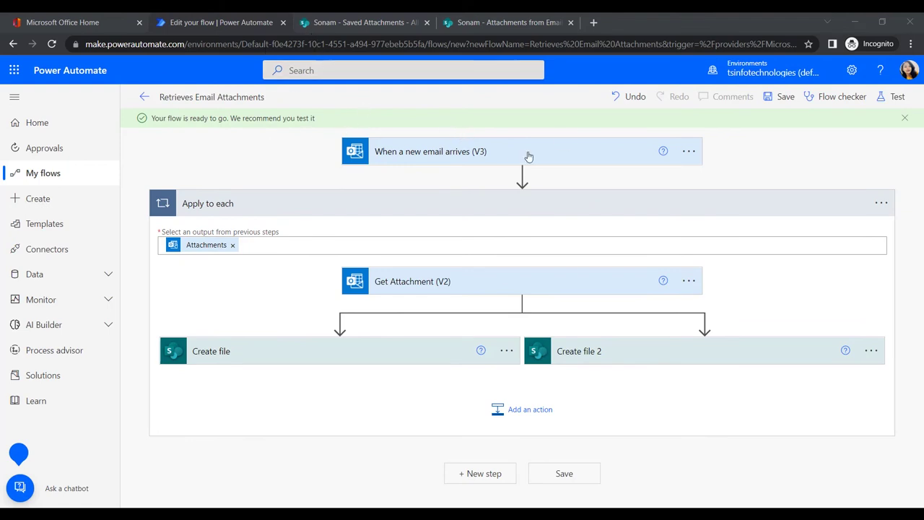
click(906, 118)
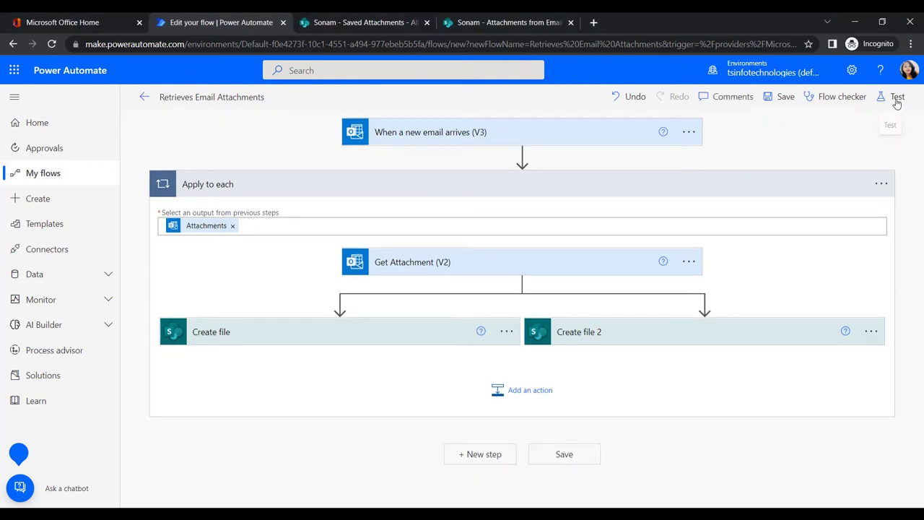
Start a manual test run of the flow
click(894, 99)
click(754, 124)
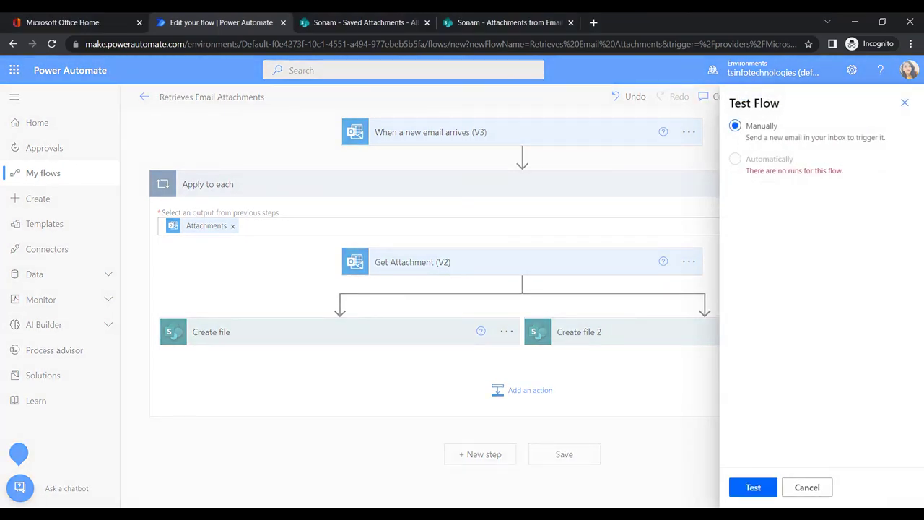
click(765, 488)
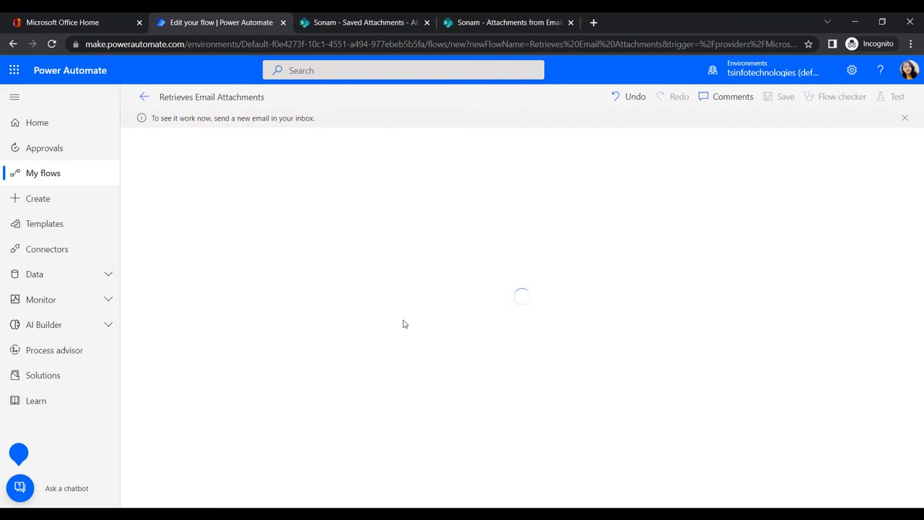
In Outlook, start a new message to the suggested colleague with subject 'Review the documents'
key(alt+Tab)
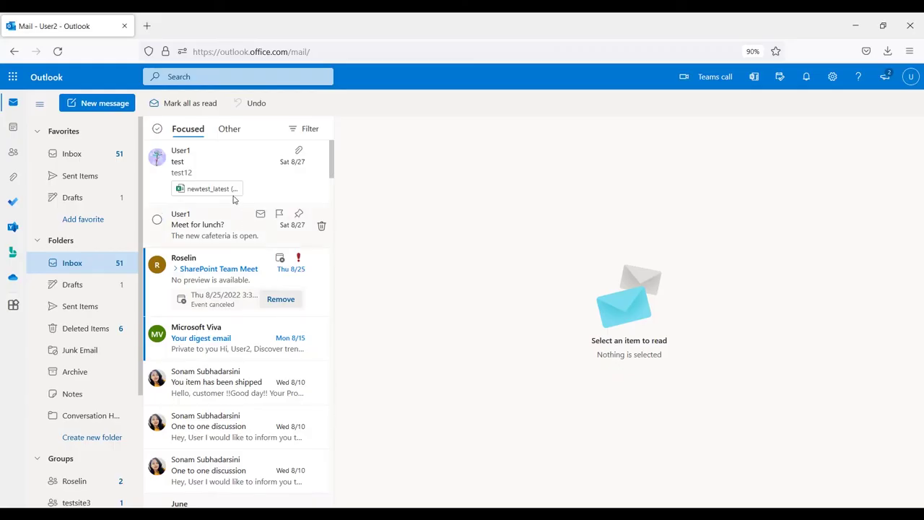
click(909, 78)
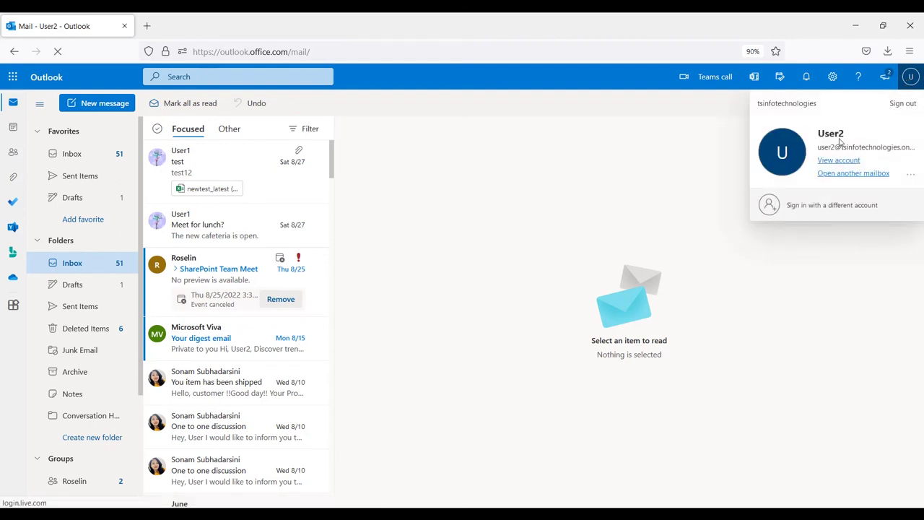
click(697, 124)
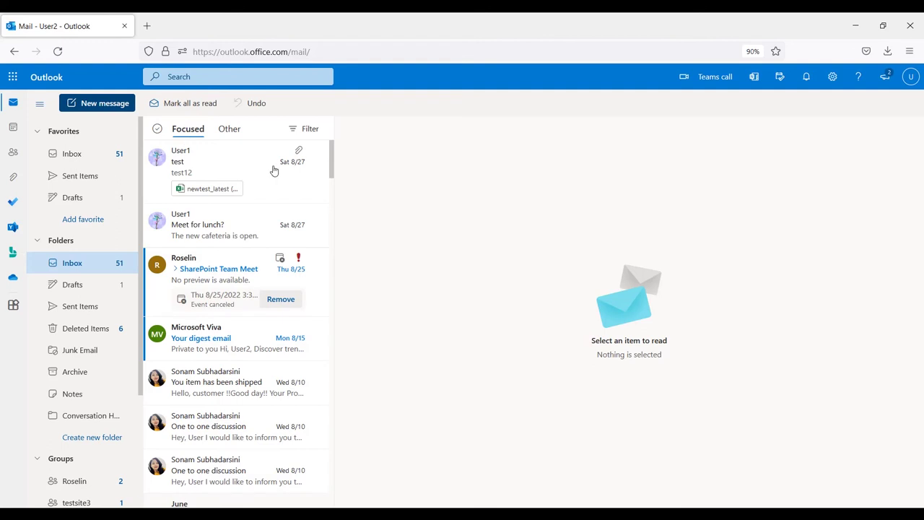
text(nSo)
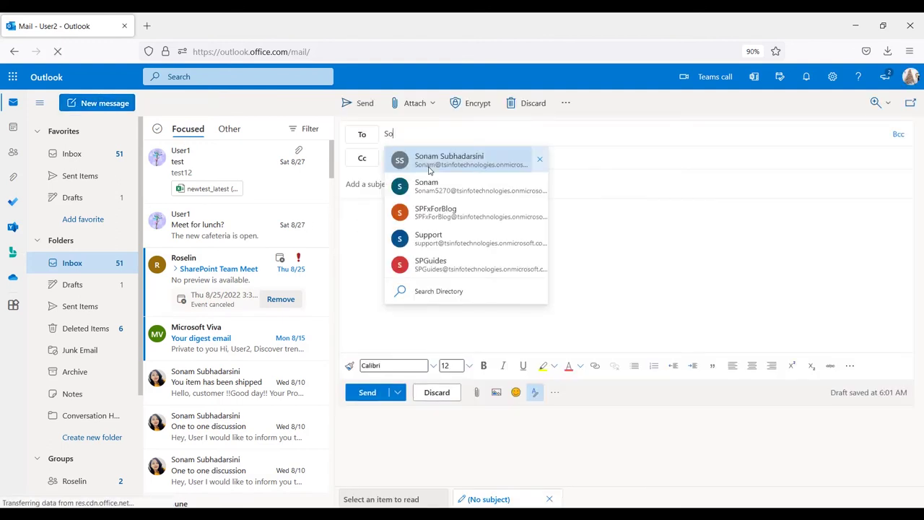
click(429, 164)
click(410, 188)
text(Review the documn)
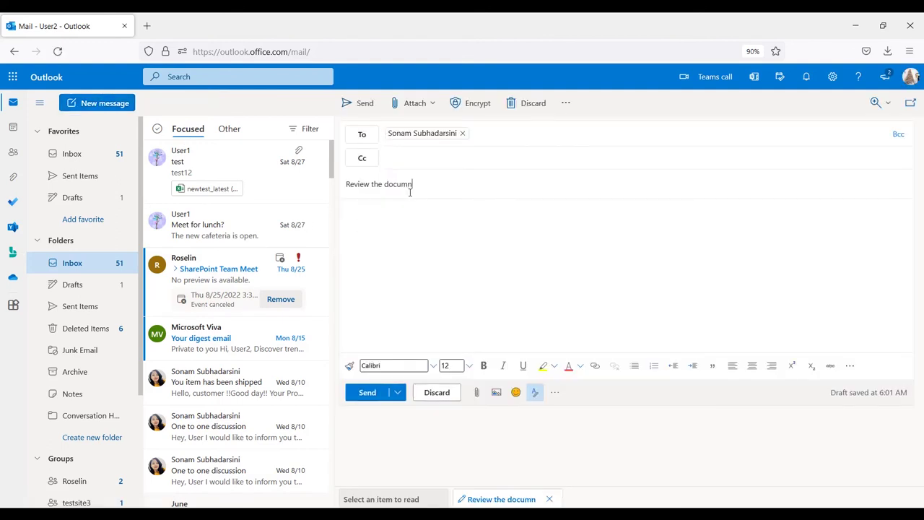
text(ets)
key(BackSpace)
key(BackSpace)
key(BackSpace)
key(BackSpace)
Write a greeting and 'I am sending you the monthly documents. Please find the attachment and let me know.'
click(415, 205)
text(Hi ,)
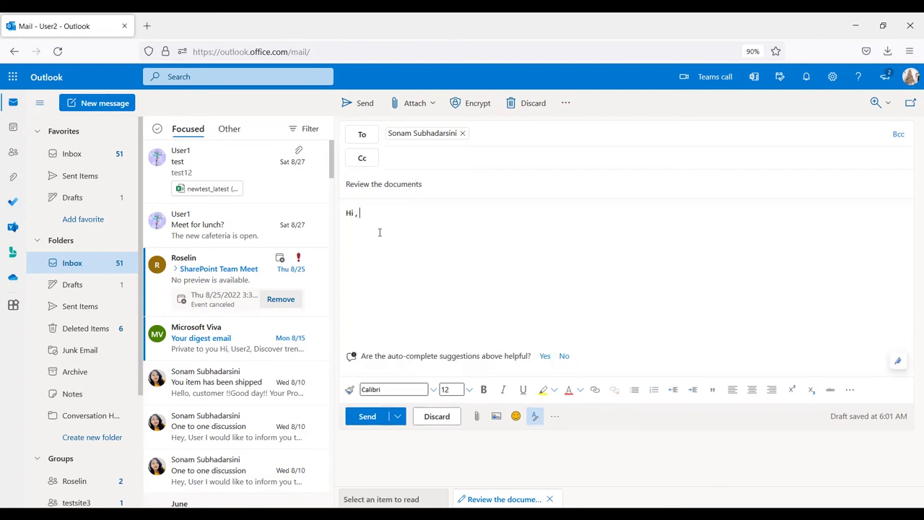
text(Sonam.)
key(Return)
text(Here I)
key(BackSpace)
key(BackSpace)
text(i am sending you the monthly documents. Please find)
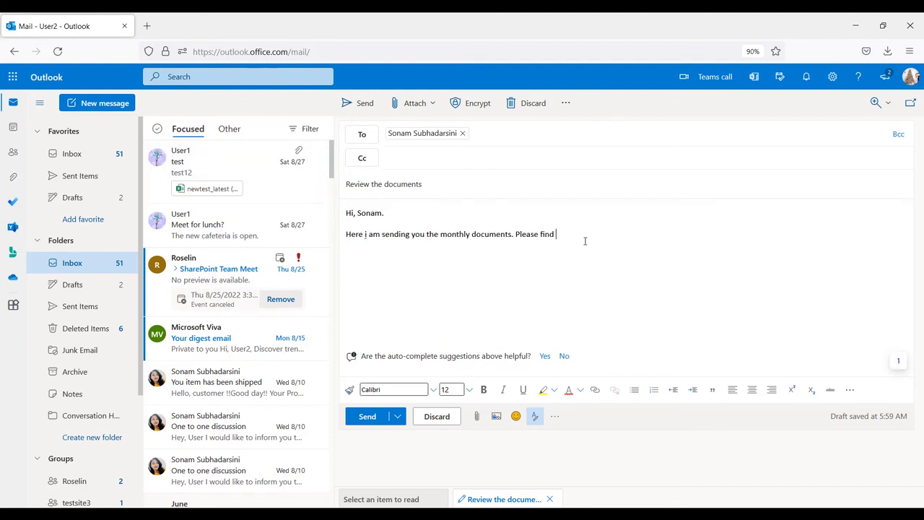
text( the attachment and let me know.)
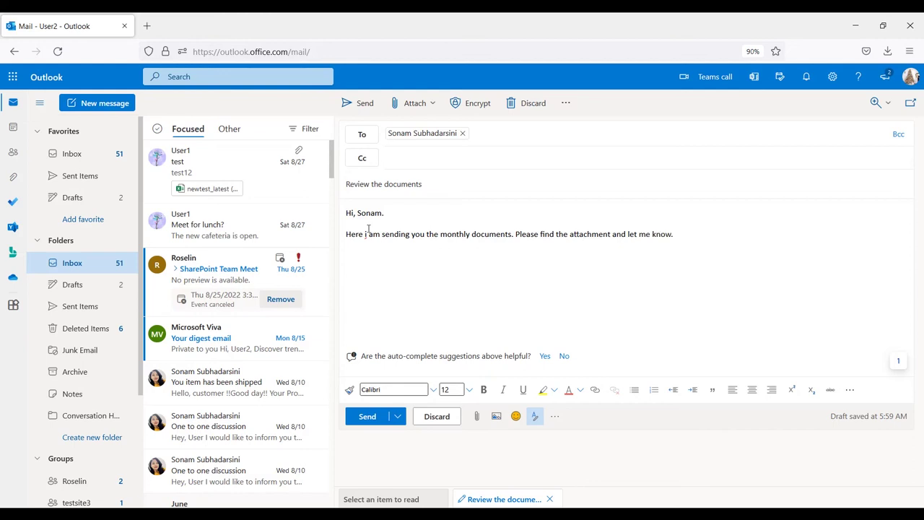
Attach the Word document and newtest_latest (1).xlsx, sign off 'Thanks and Regards' with a name, and send
click(481, 418)
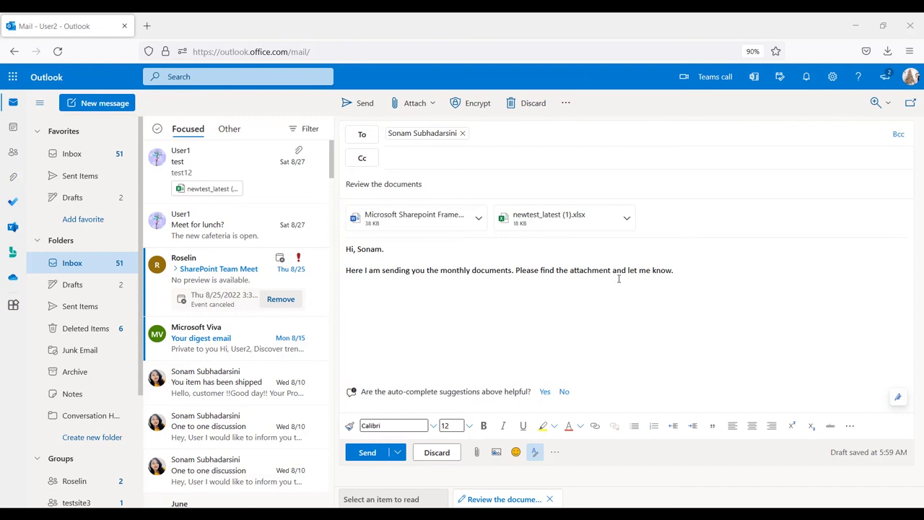
click(693, 277)
key(Return)
key(Return)
text(Thanks and Regards)
key(Return)
text(So)
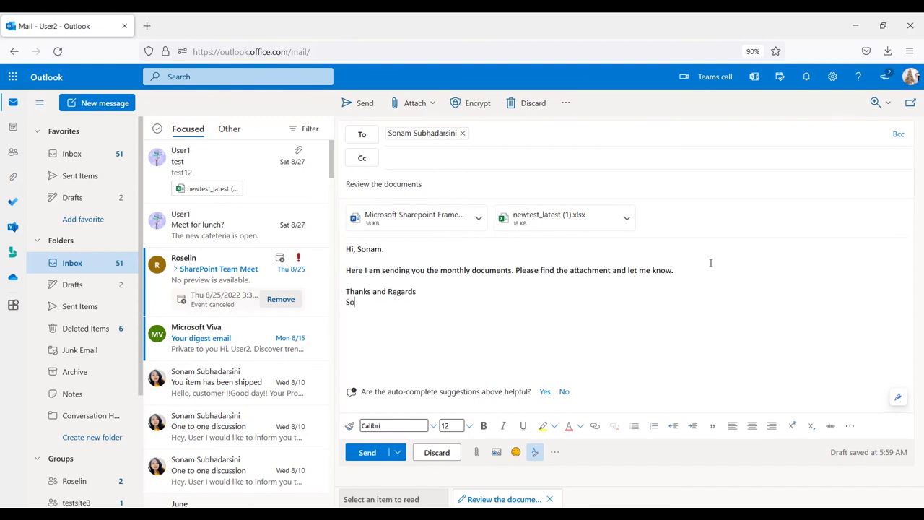
text(na)
key(BackSpace)
key(BackSpace)
key(BackSpace)
key(BackSpace)
text(Uesr)
click(356, 459)
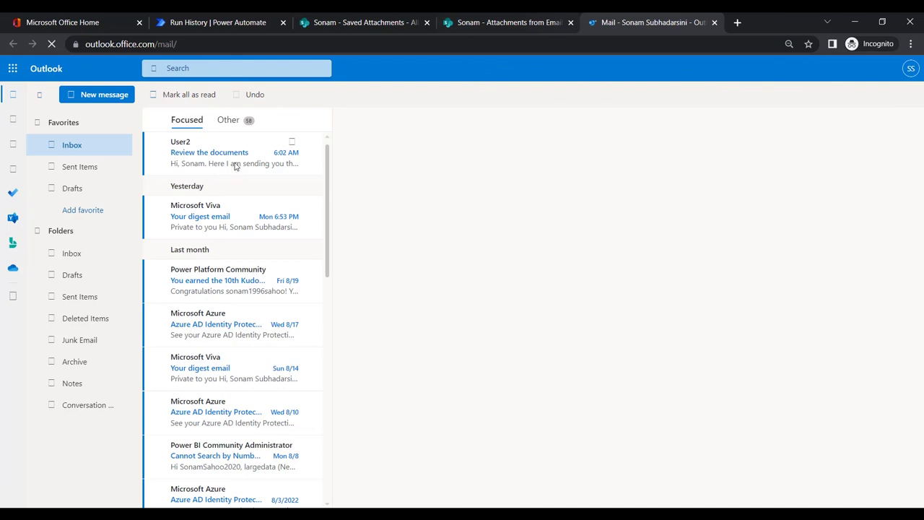
Open the 'Review the documents' email to show its Word file and newtest_latest (1).xlsx attachments
click(225, 164)
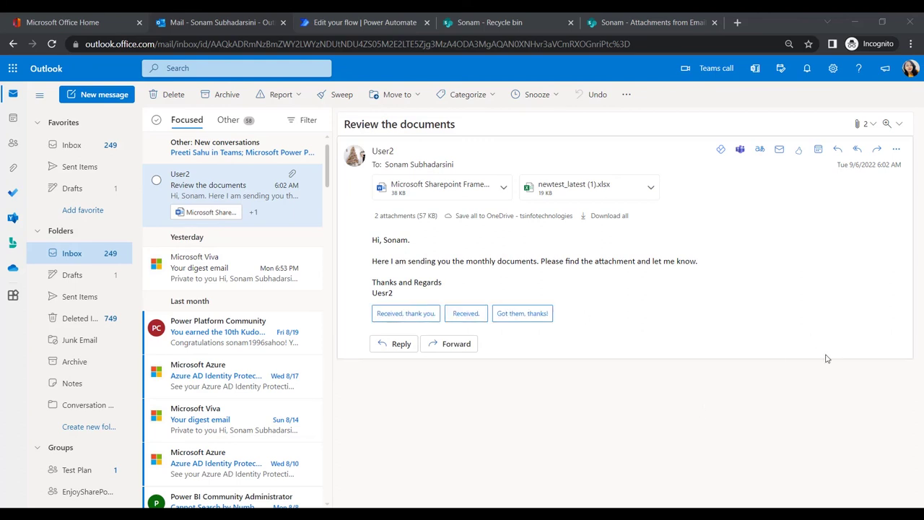
Compare the Attachments from Emails and Saved Attachments libraries, confirming both hold the Word file and newtest_latest xlsx
click(494, 16)
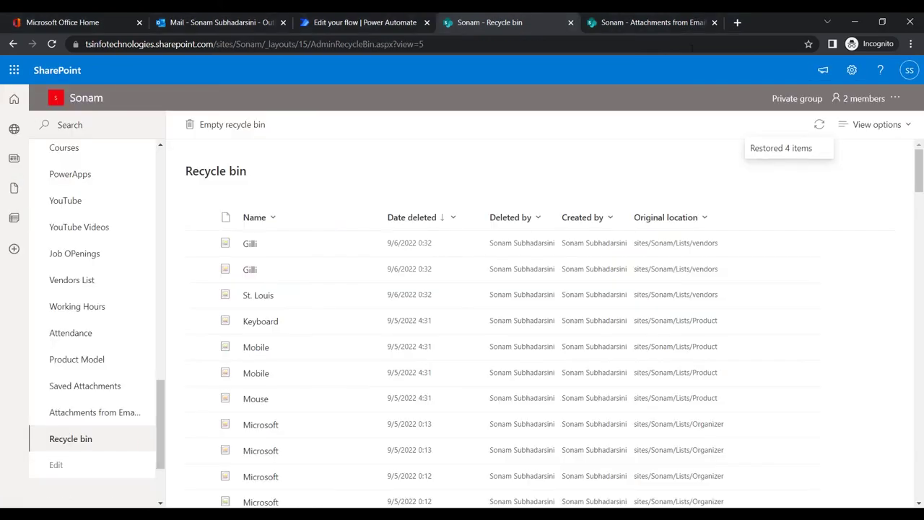
click(649, 23)
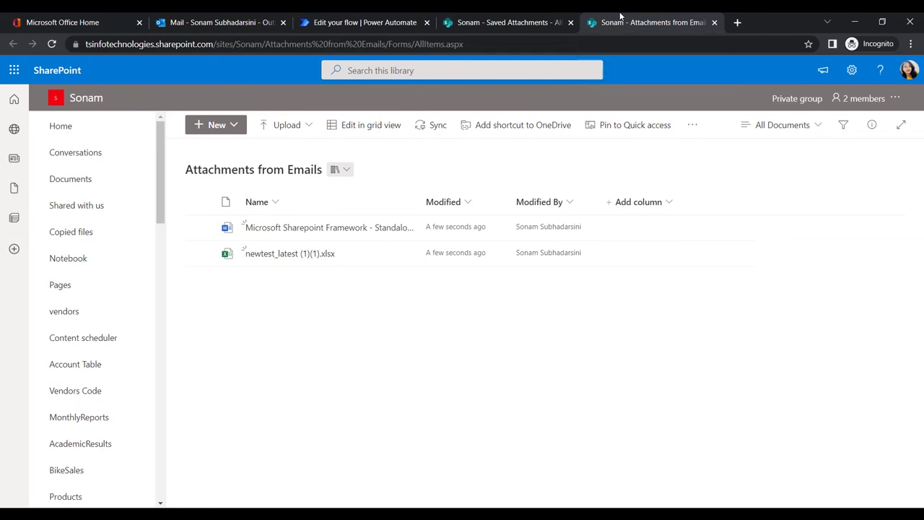
click(514, 22)
key(ctrl+Tab)
click(529, 20)
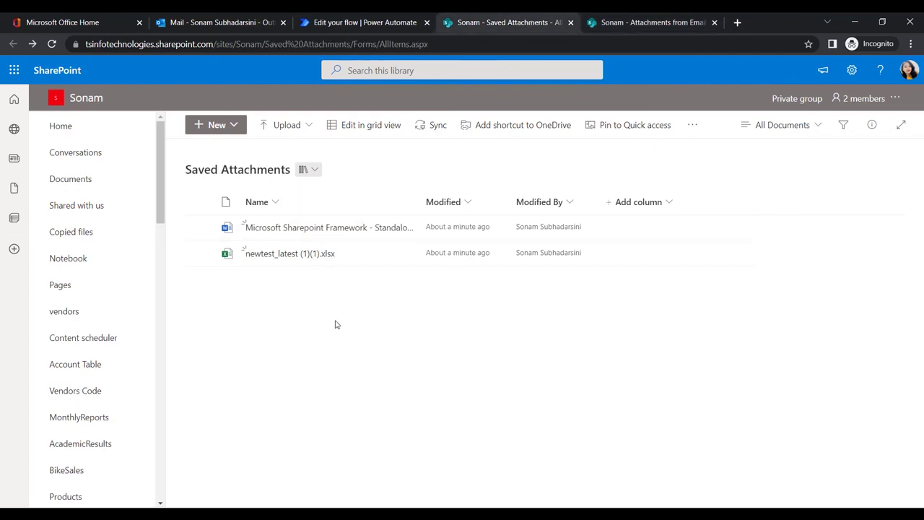